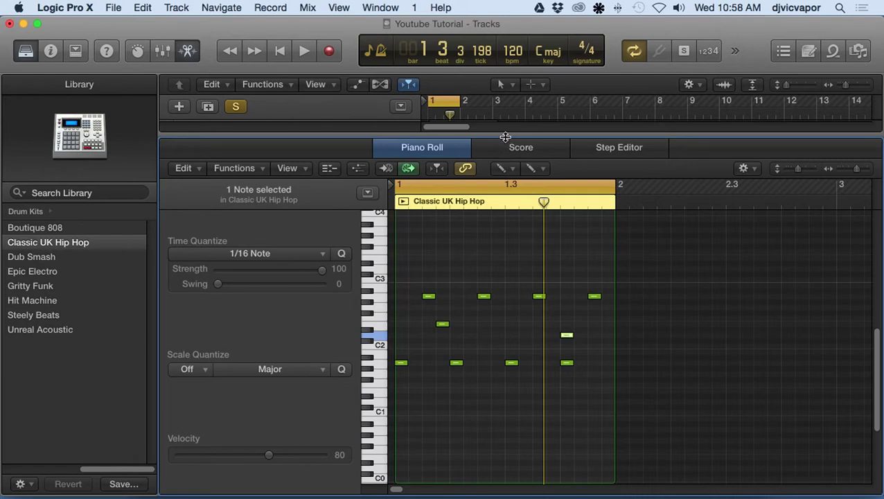
Step: Reveal the track list and audition the one-bar Classic UK Hip Hop drum pattern
left_click_drag(507, 140, 509, 257)
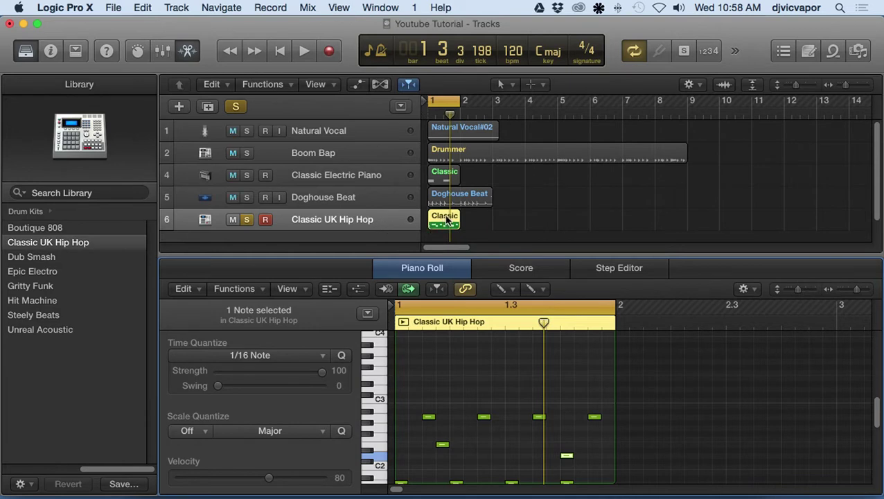
left_click(306, 51)
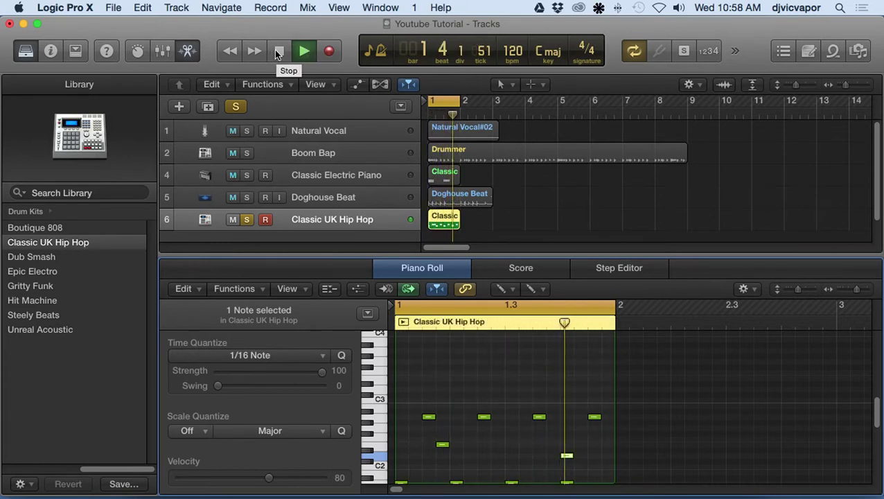
left_click(278, 52)
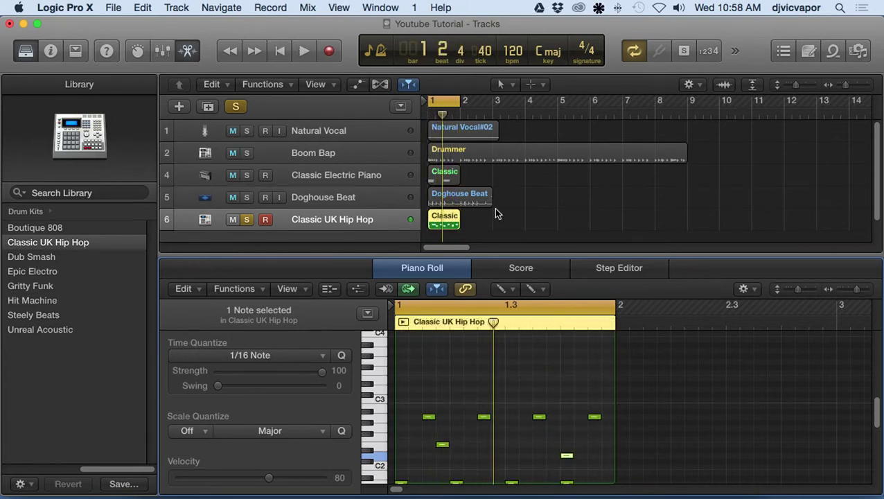
Step: Show the drum region in the Step Editor and enlarge it to fit three lanes
left_click(592, 269)
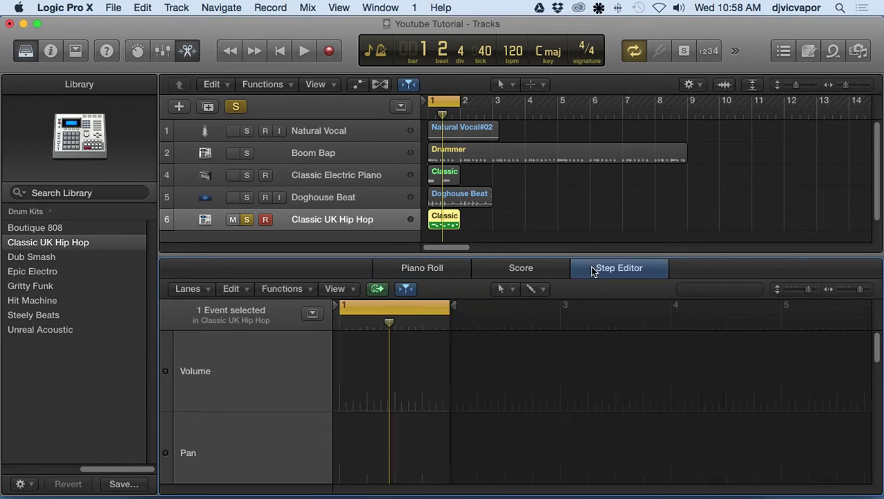
left_click_drag(574, 254, 546, 115)
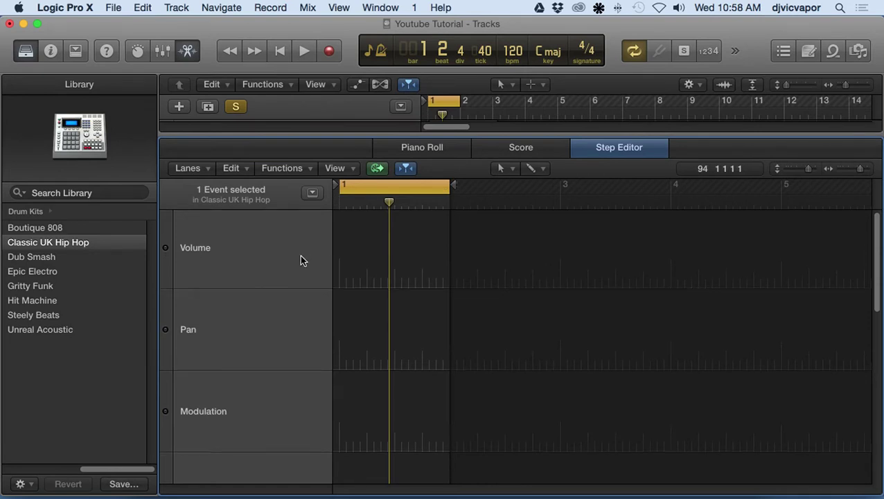
scroll(301, 255, "down", 6)
scroll(301, 256, "down", 5)
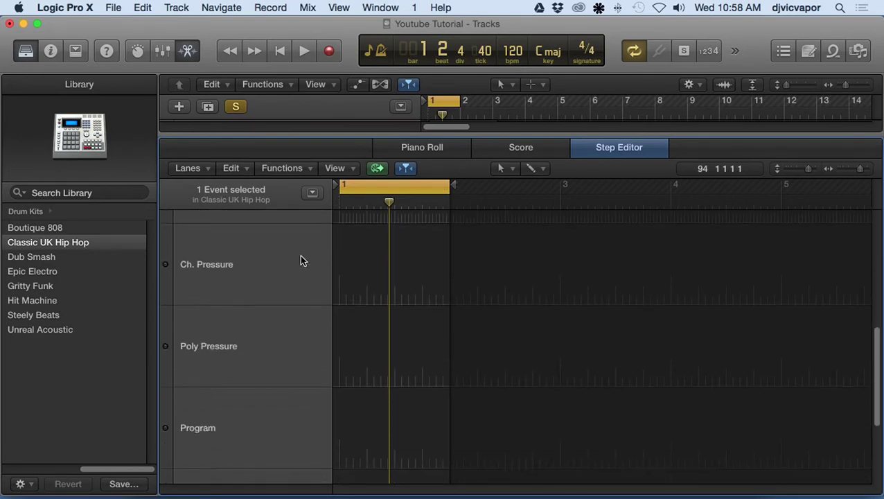
scroll(300, 260, "up", 11)
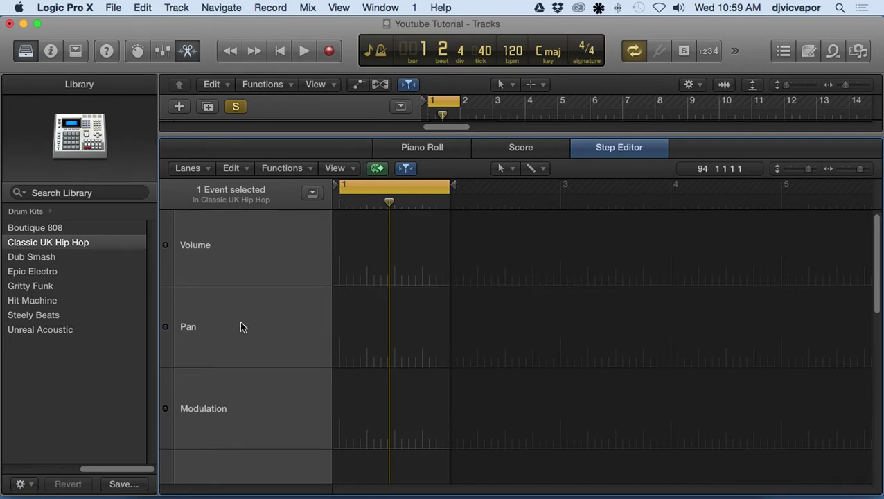
Step: Scroll through the Step Editor lanes down to All Velocities and back up
scroll(241, 322, "down", 4)
scroll(241, 323, "down", 3)
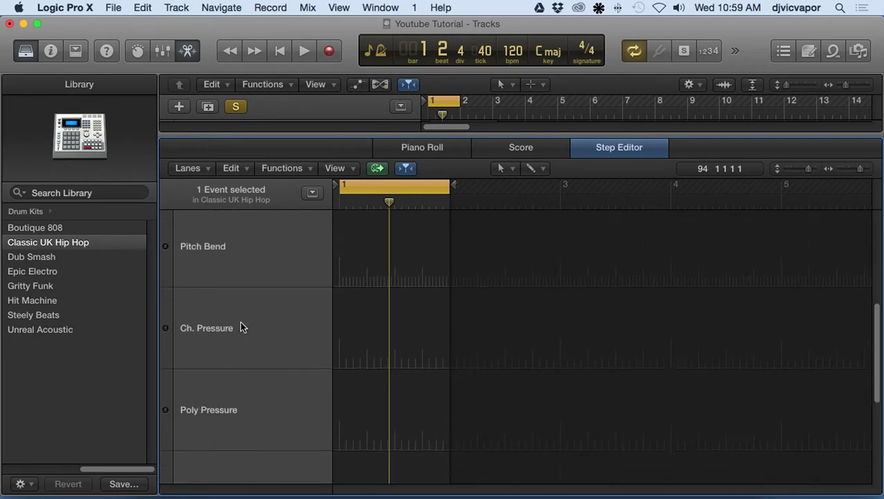
scroll(241, 327, "down", 4)
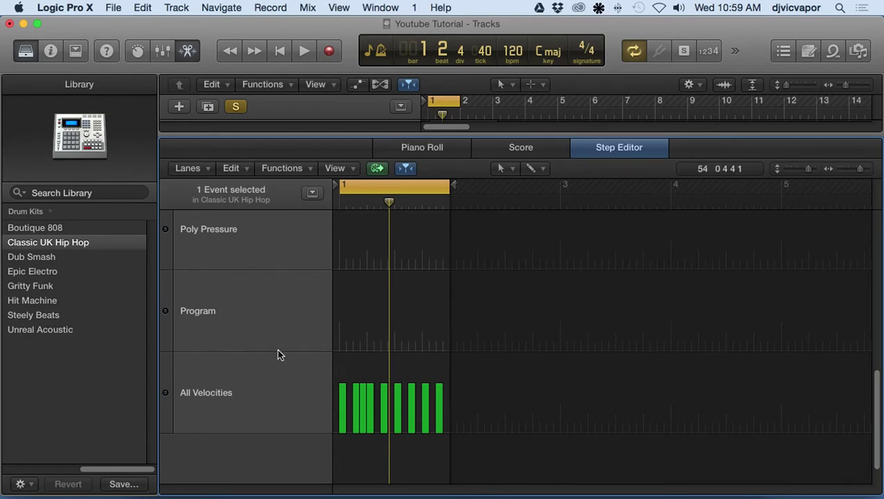
scroll(277, 348, "up", 3)
scroll(276, 345, "up", 5)
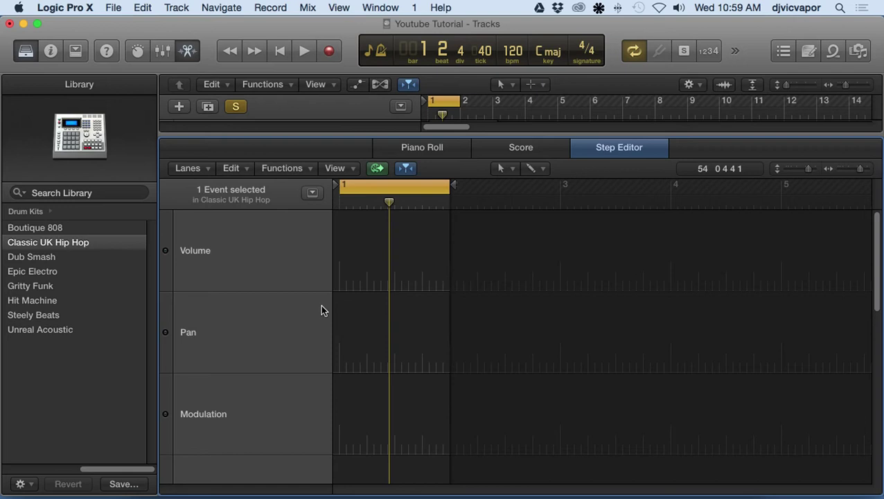
scroll(321, 305, "down", 3)
scroll(320, 304, "up", 3)
scroll(326, 312, "down", 2)
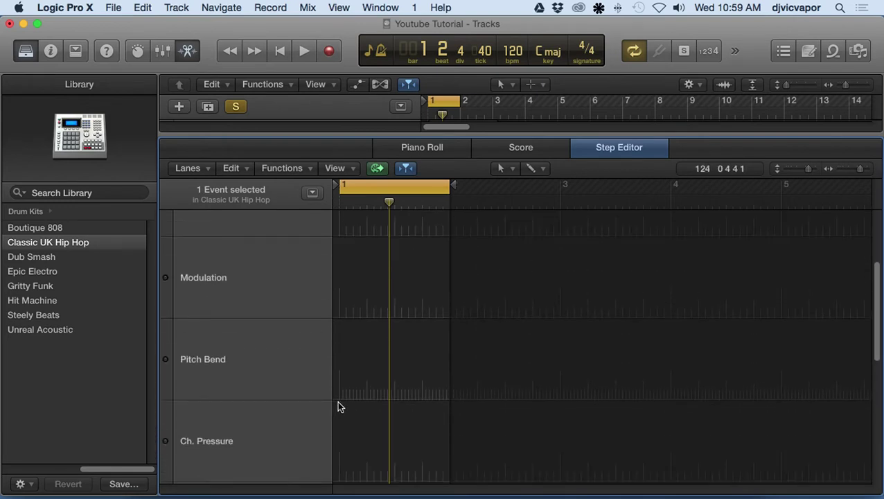
scroll(337, 370, "down", 4)
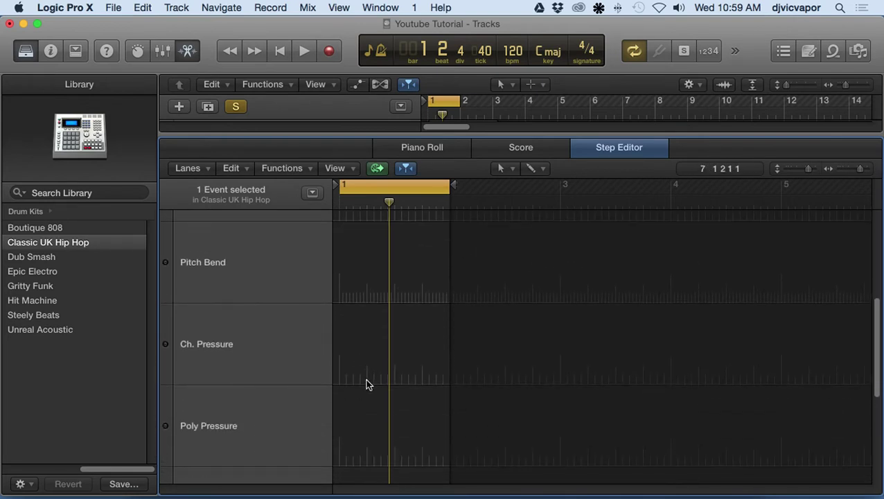
scroll(367, 376, "down", 1)
scroll(365, 375, "up", 8)
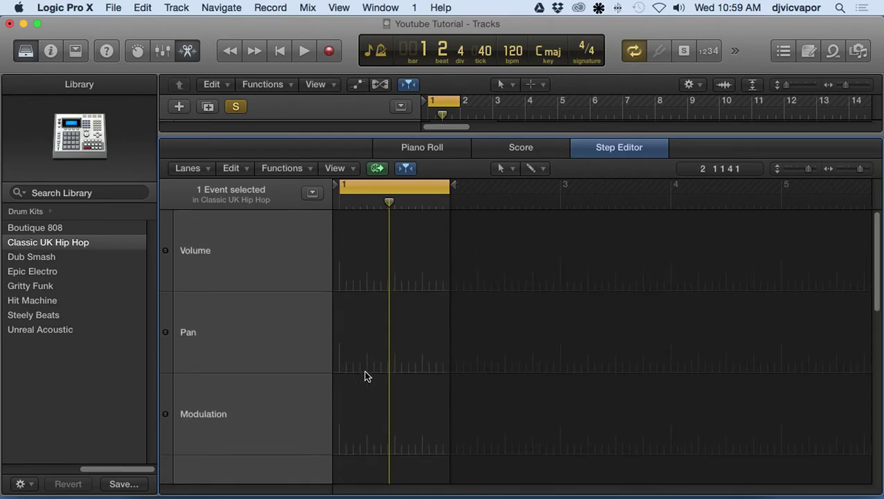
Step: Inspect the Volume lane, trying 1/4 and 1/8 grids before leaving it at 1/16 Note
left_click(51, 52)
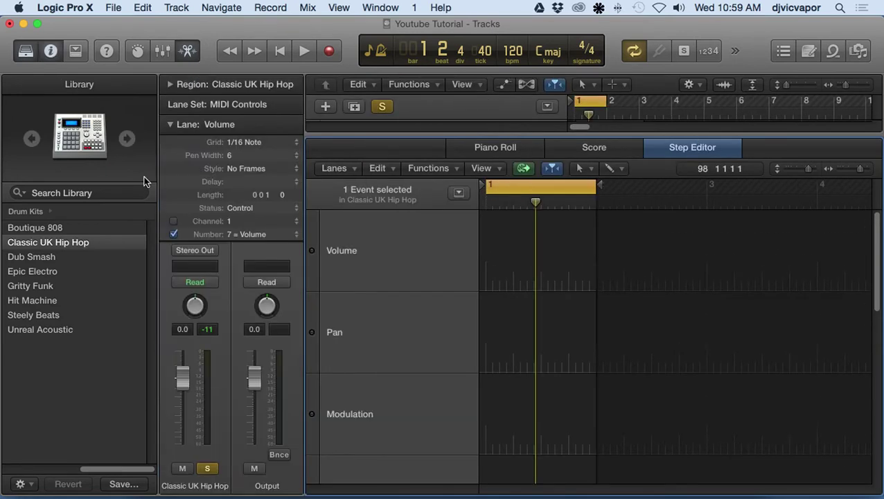
left_click(359, 254)
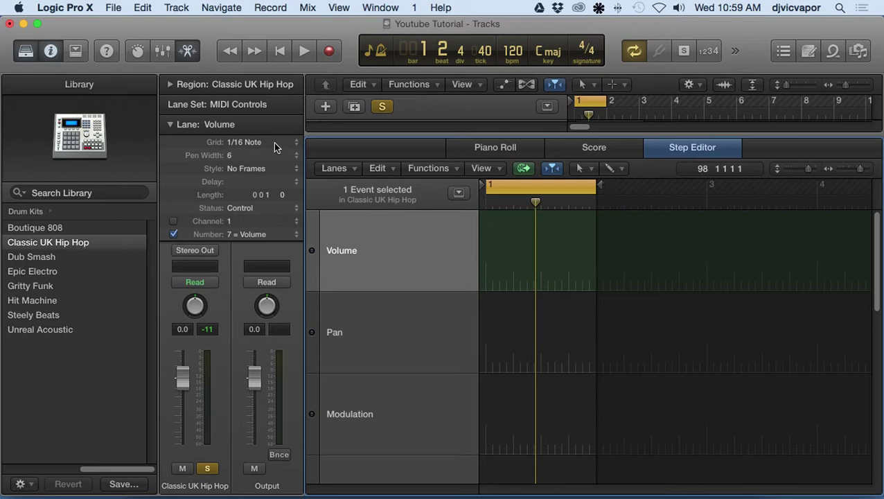
left_click(293, 144)
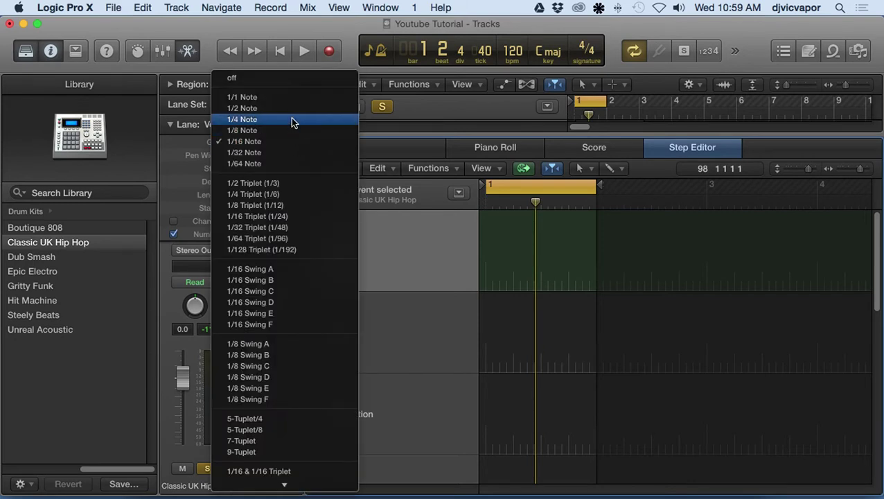
left_click(291, 120)
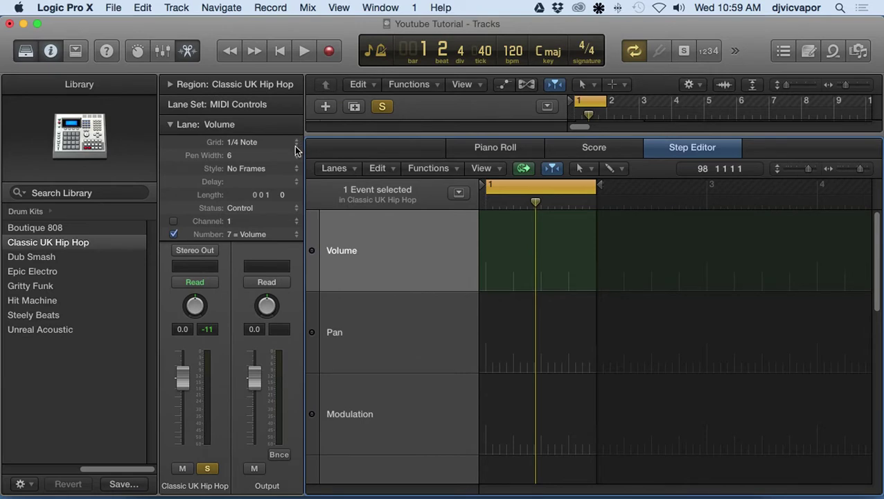
left_click(295, 150)
left_click(290, 150)
left_click(298, 145)
left_click(288, 154)
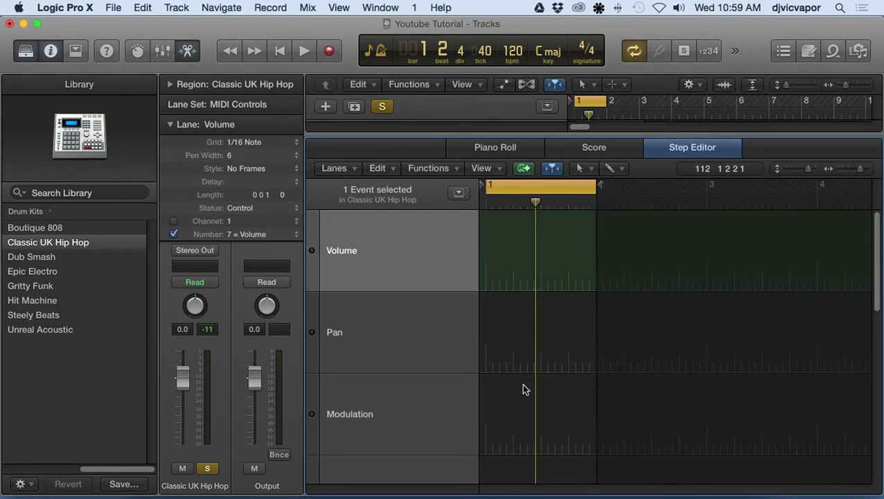
left_click(411, 331)
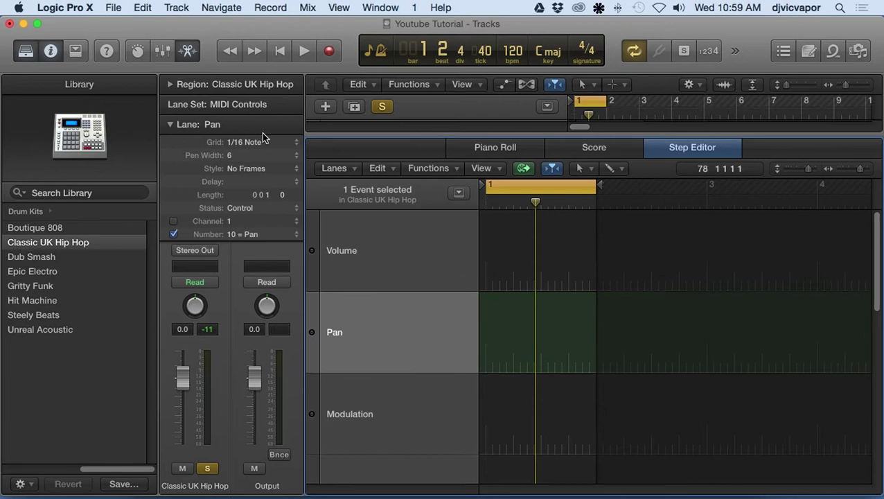
left_click(383, 261)
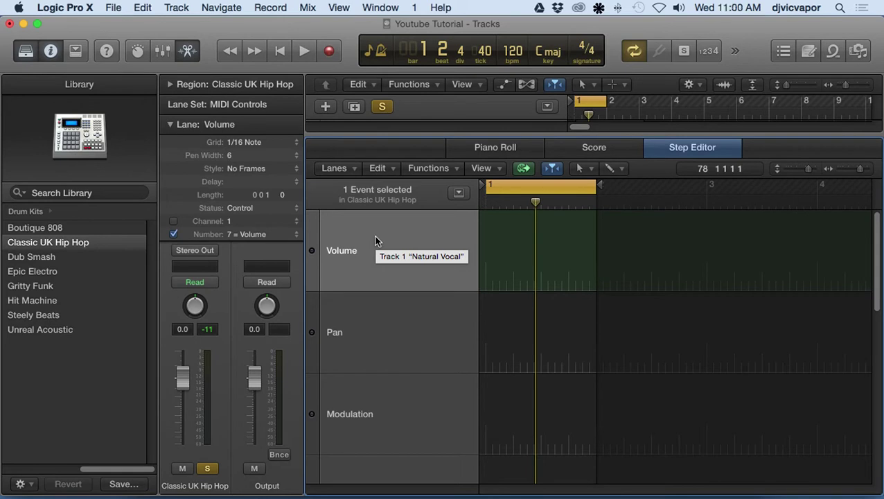
Step: In the Piano Roll, select all ten drum notes with the Pointer Tool
left_click(505, 148)
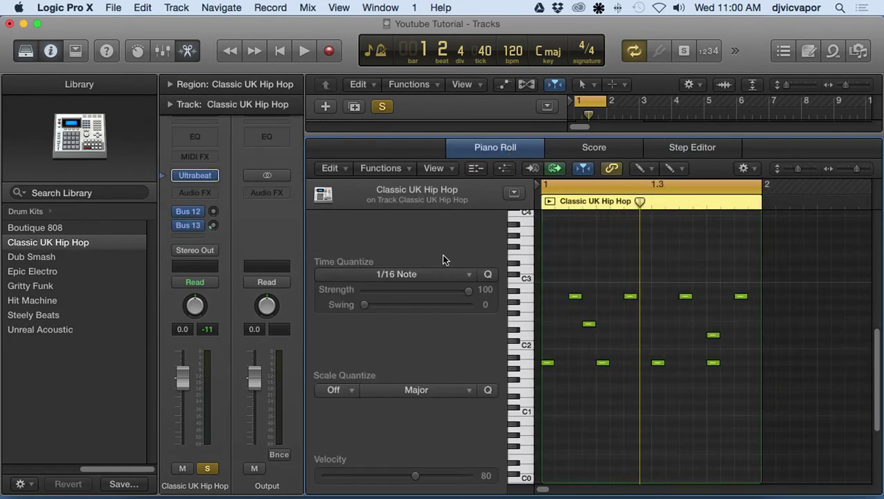
left_click(640, 169)
left_click(644, 189)
key("super+a")
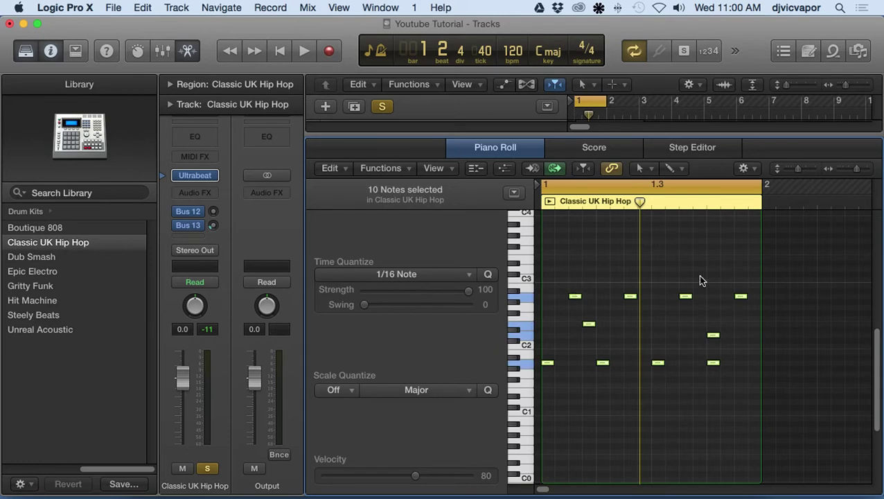
Step: Return to the Step Editor with the Inspector hidden and show the Lanes menu options
left_click(682, 149)
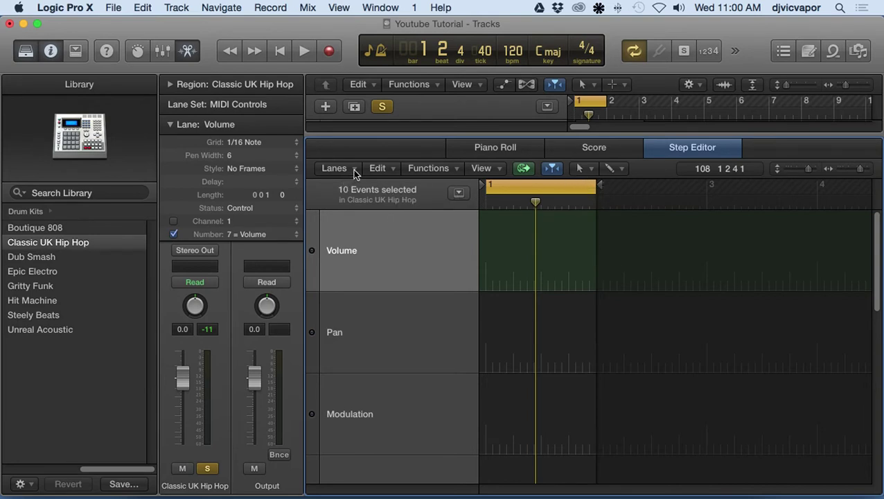
left_click(53, 51)
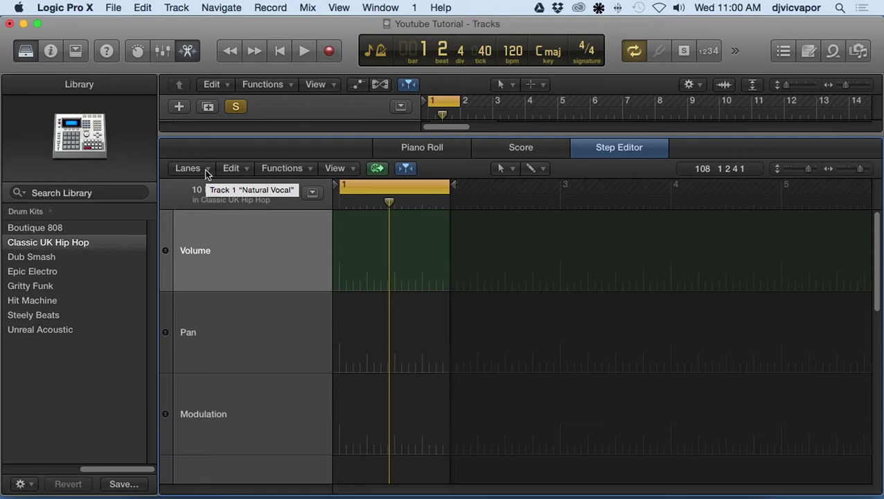
left_click(205, 168)
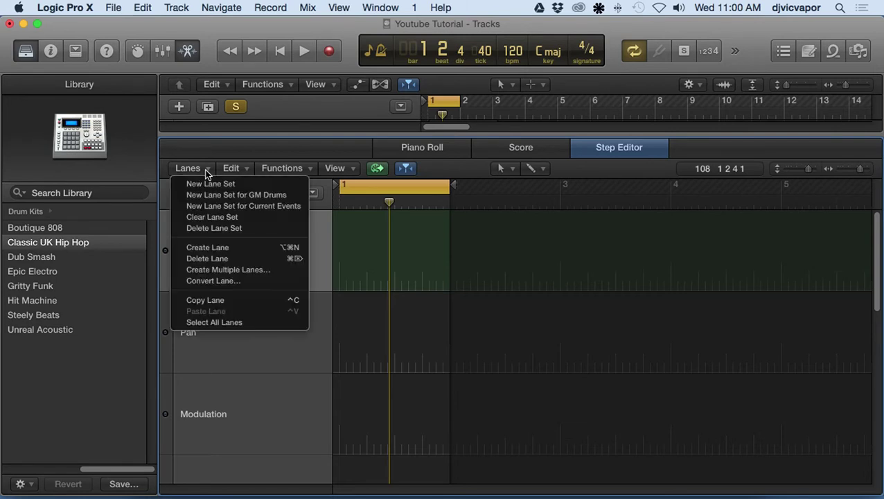
Step: Create a lane set for the selected events (A1, A2, E2, D2) and audition the pattern
left_click(242, 210)
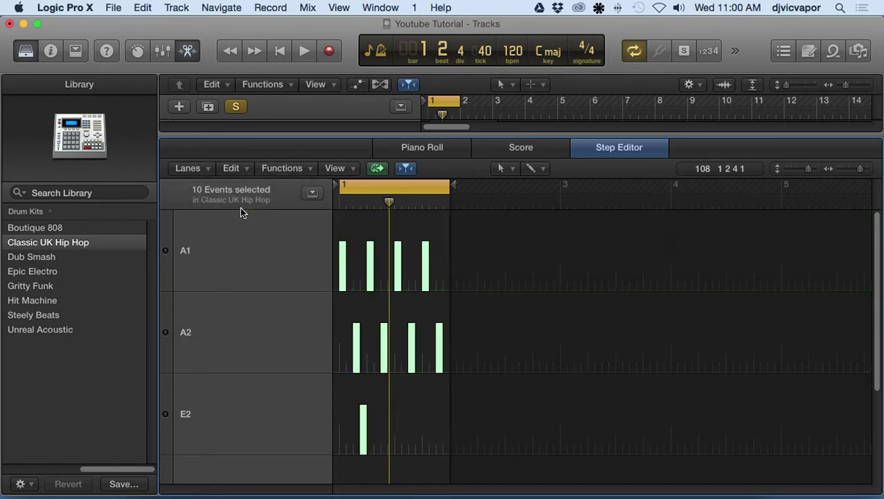
scroll(314, 267, "down", 5)
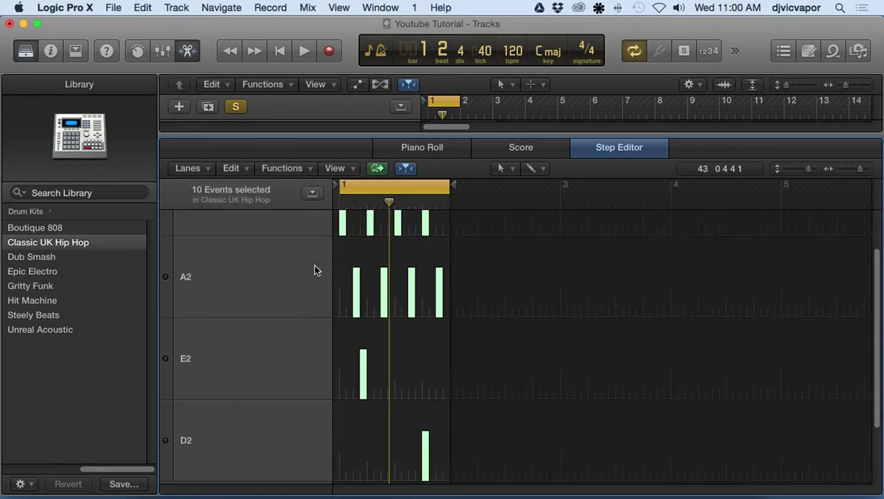
scroll(314, 270, "up", 5)
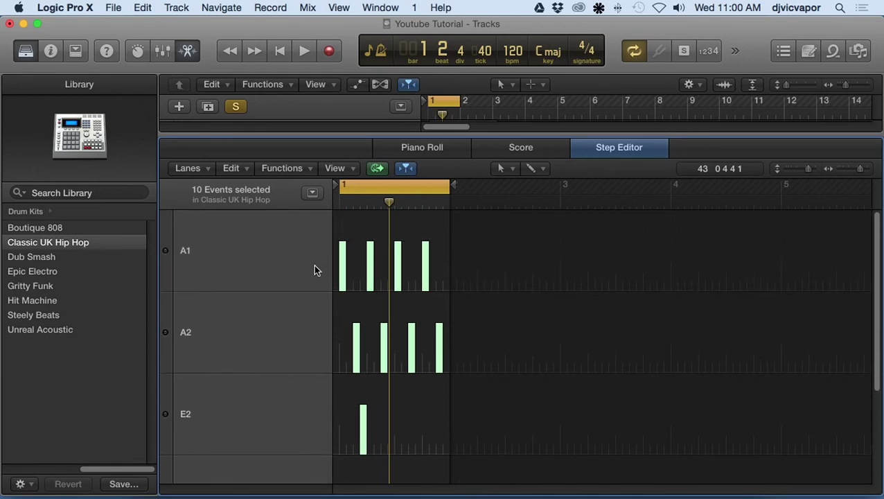
scroll(359, 341, "down", 5)
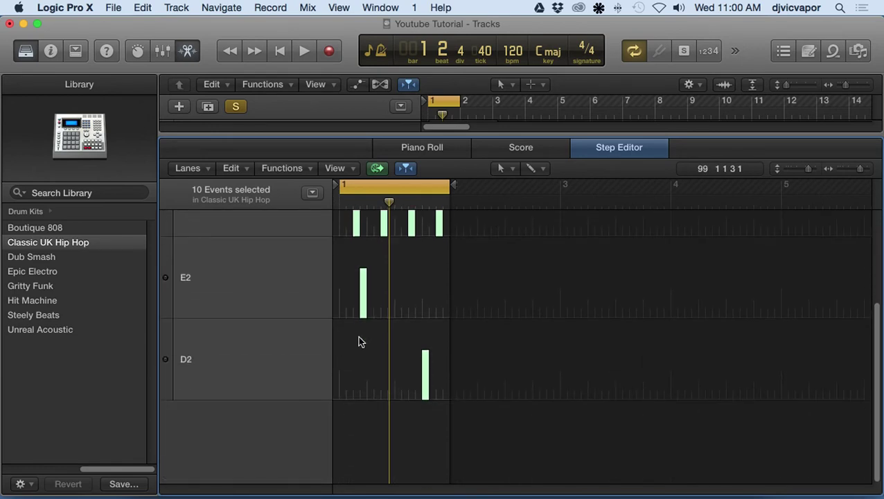
scroll(297, 298, "up", 4)
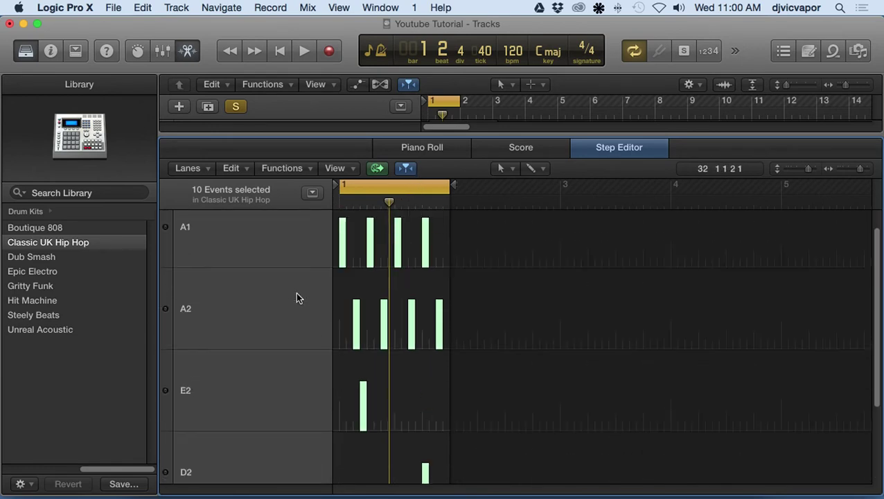
scroll(296, 293, "up", 1)
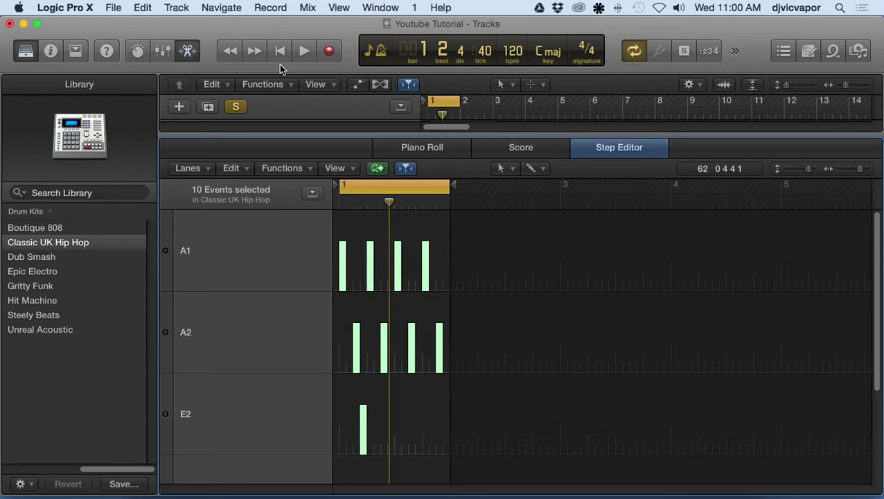
left_click(304, 50)
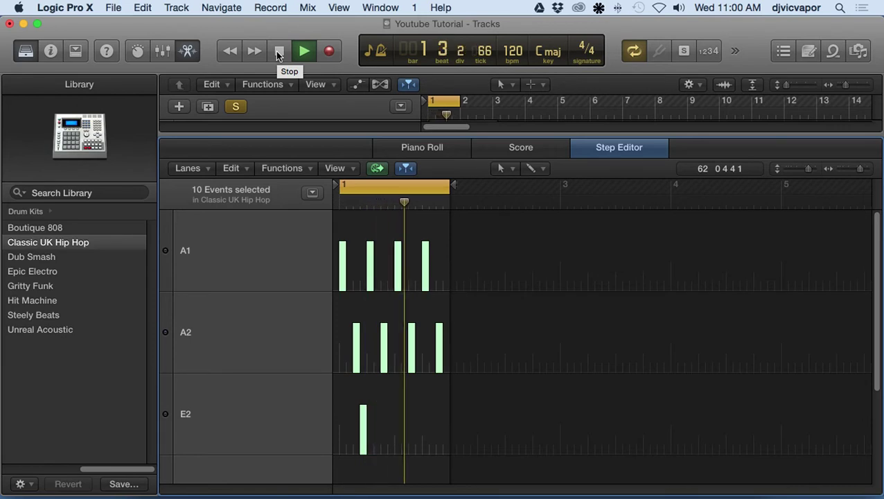
left_click(277, 52)
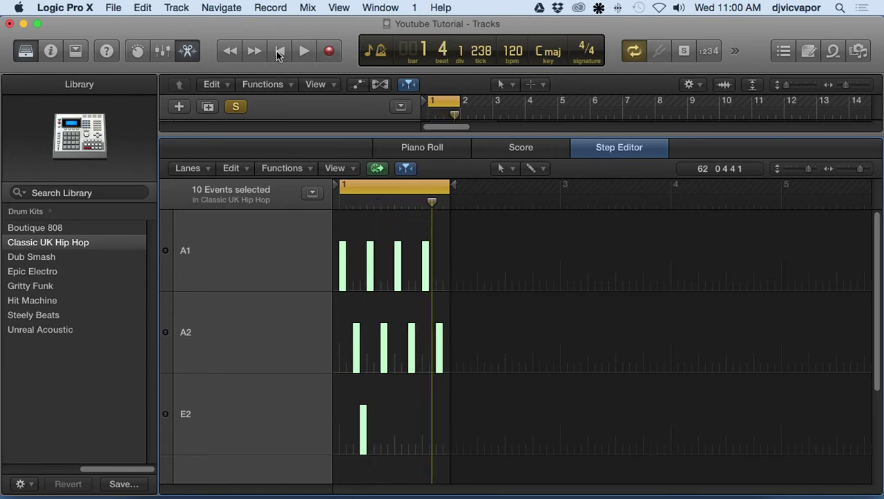
Step: Raise the A1 lane's note velocities and rename the lane Kick
left_click(51, 51)
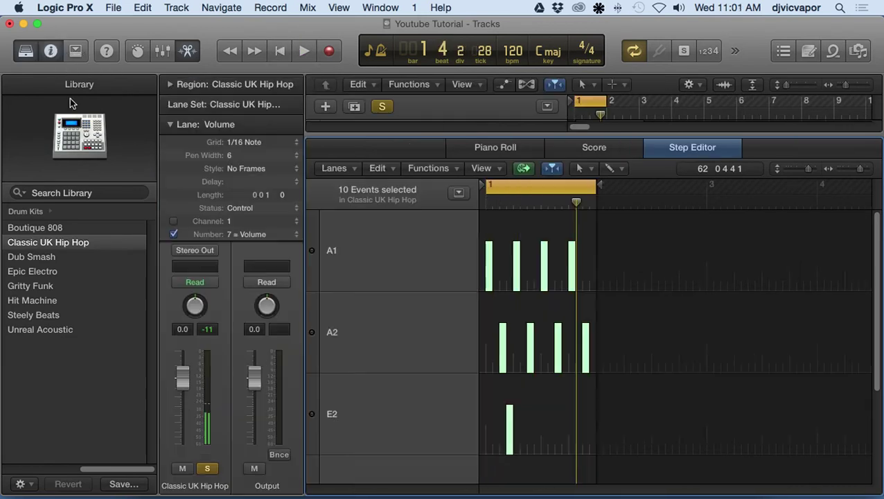
left_click(350, 249)
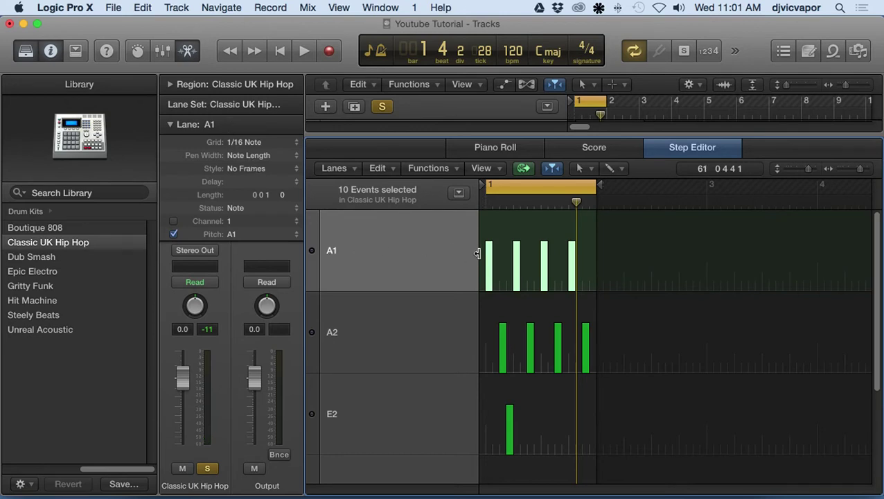
mouse_move(489, 262)
left_mouse_down()
mouse_move(487, 291)
mouse_move(486, 226)
left_mouse_up()
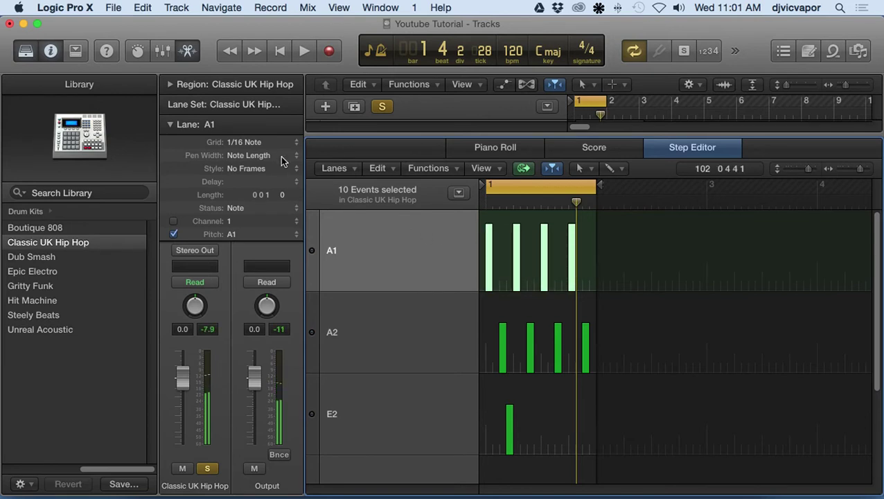
double_click(246, 126)
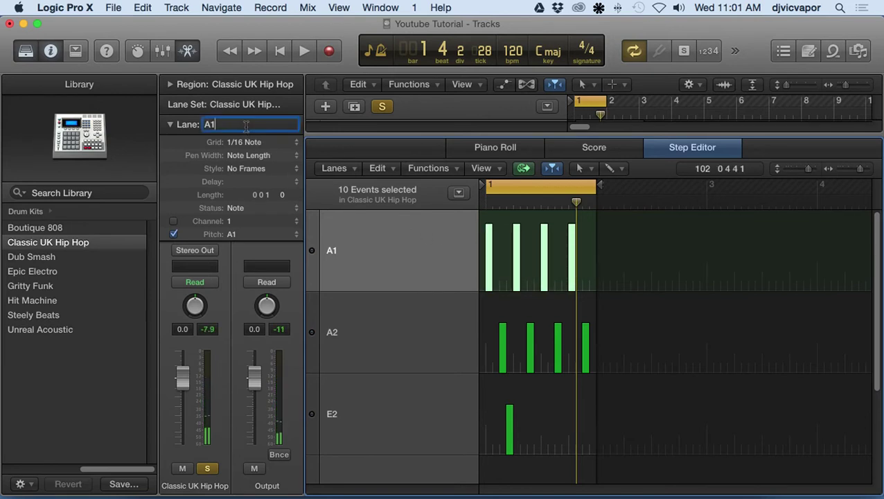
key("BackSpace")
key("BackSpace")
type("Kick")
key("Return")
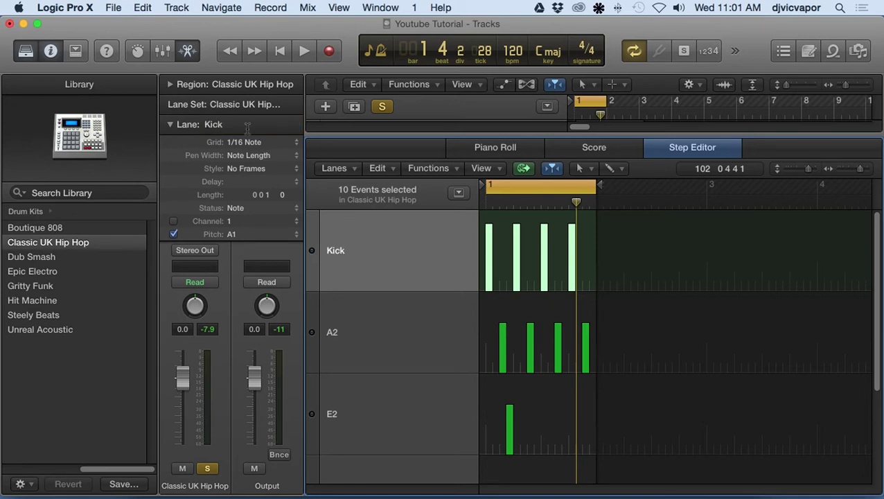
Step: Raise the A2 lane's note velocities and rename the lane Tom FX
left_click(409, 355)
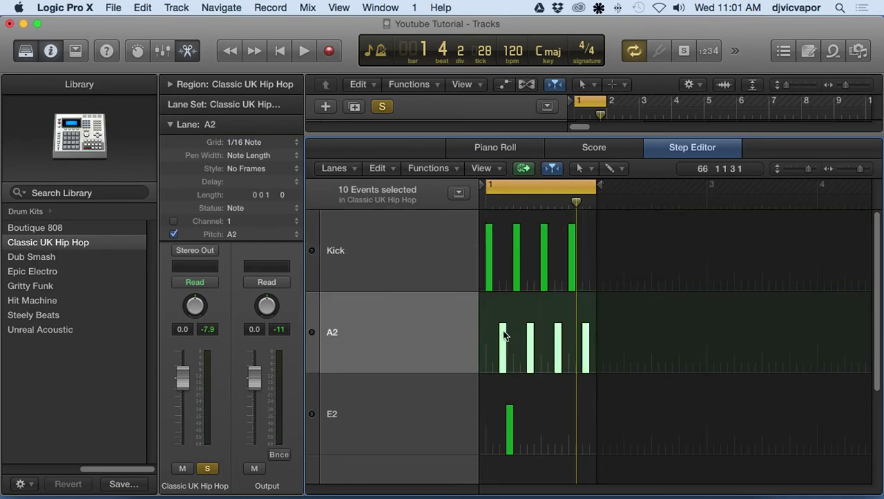
mouse_move(504, 336)
left_mouse_down()
mouse_move(504, 345)
mouse_move(503, 319)
left_mouse_up()
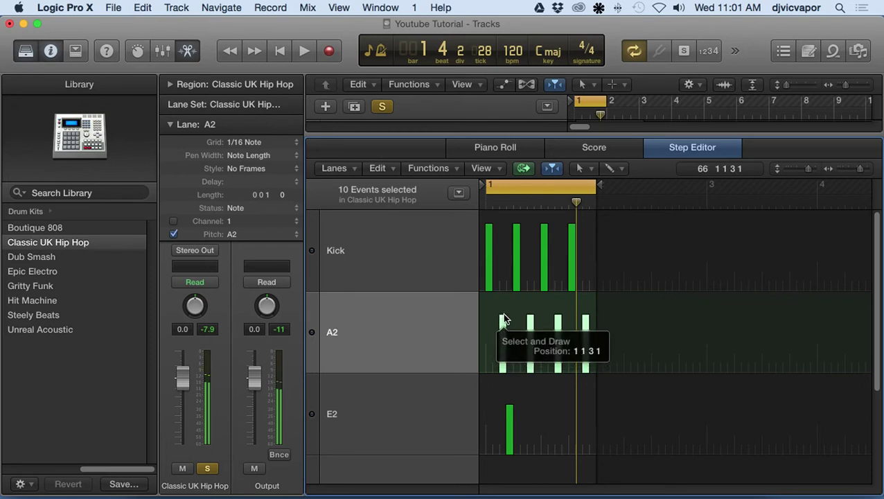
double_click(231, 125)
key("BackSpace")
key("BackSpace")
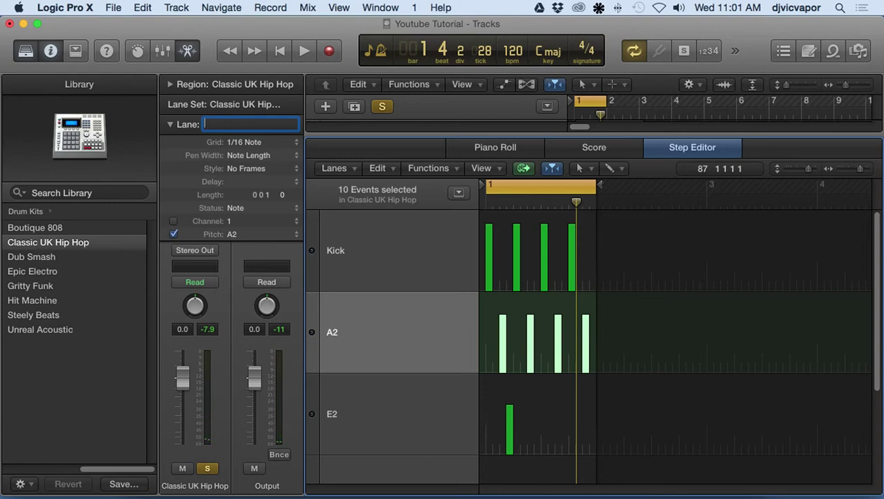
type("Tom FX")
key("Return")
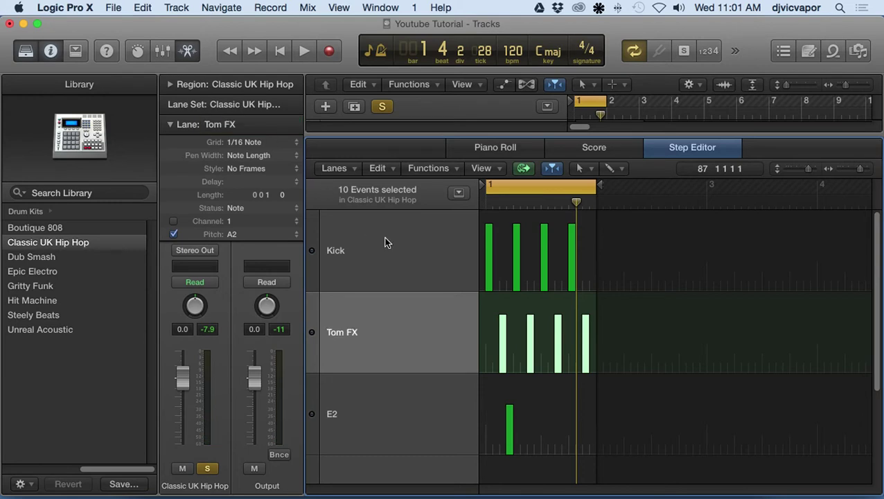
Step: Raise the E2 note's velocity to 94 and rename the lane Tom FX 2
scroll(391, 244, "down", 3)
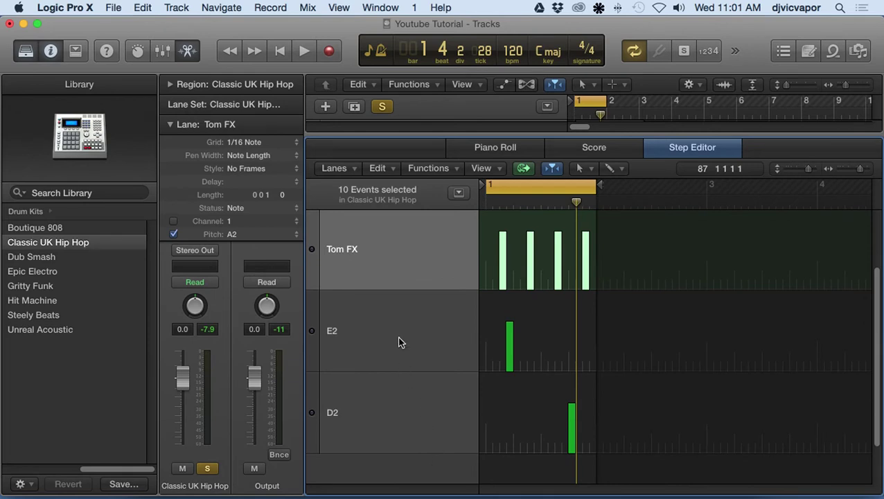
left_click(416, 334)
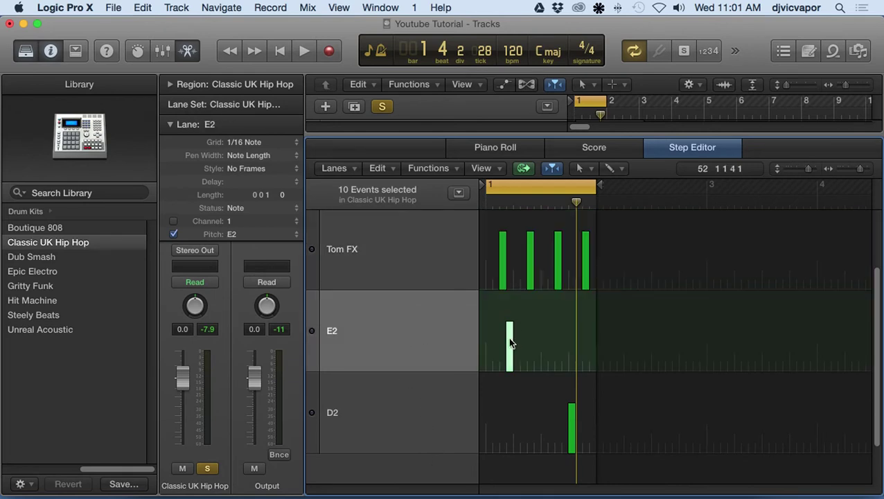
left_click_drag(511, 340, 510, 313)
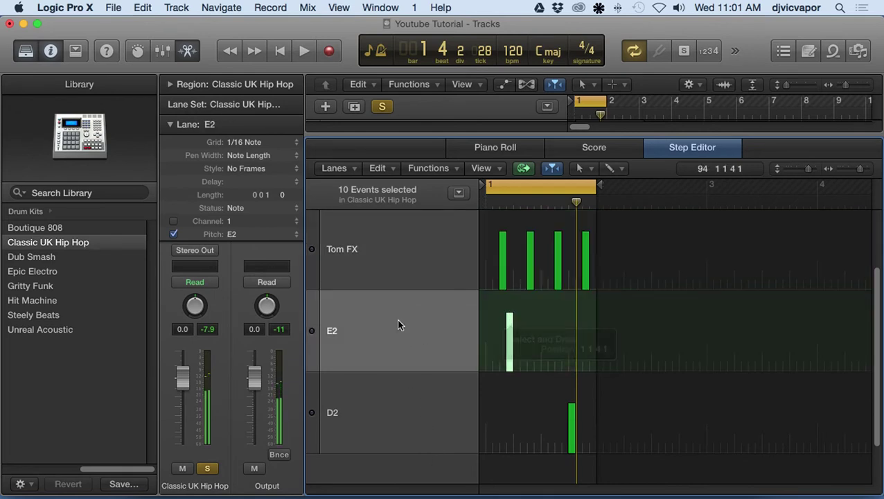
double_click(228, 124)
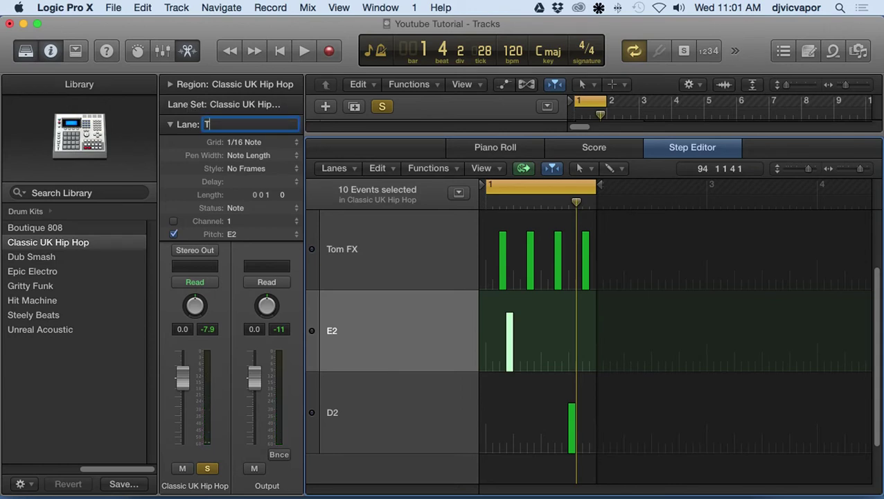
type("Tom FX 2")
key("Return")
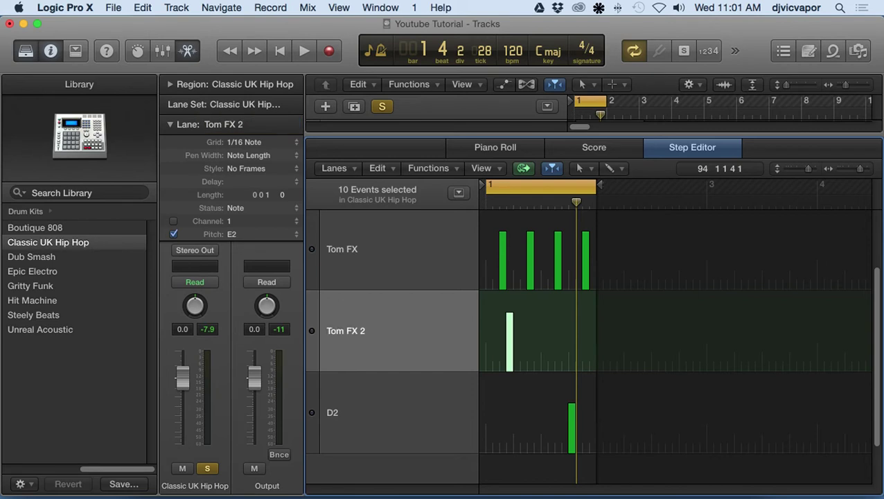
Step: Add a step in the D2 lane at the playhead and rename it Tom FX 3
left_click(399, 398)
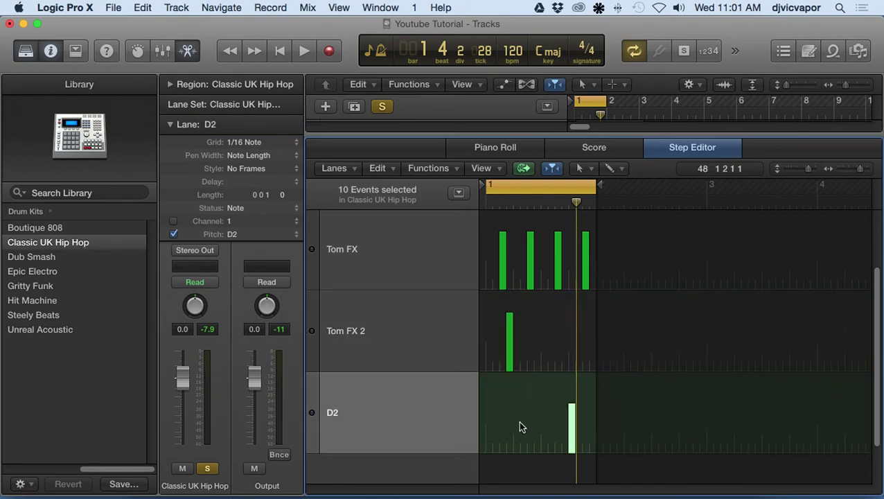
left_click(573, 395)
double_click(253, 125)
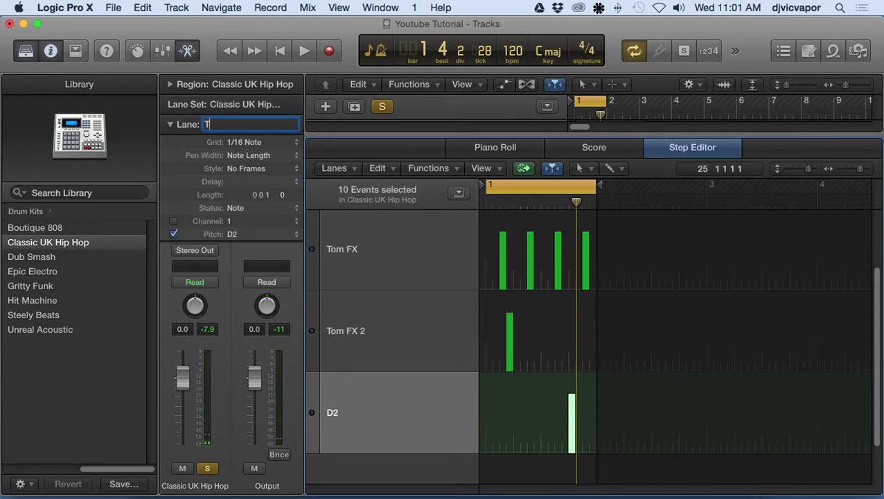
type("Tom FX 3")
key("Return")
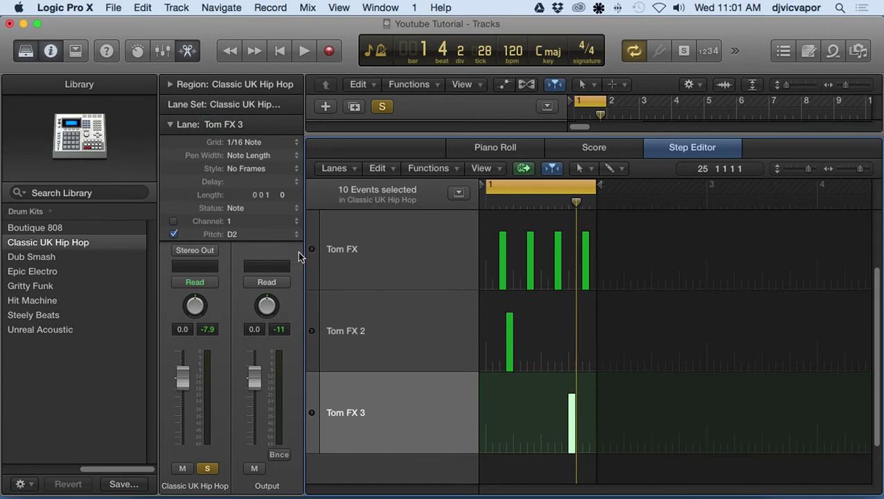
scroll(419, 287, "up", 2)
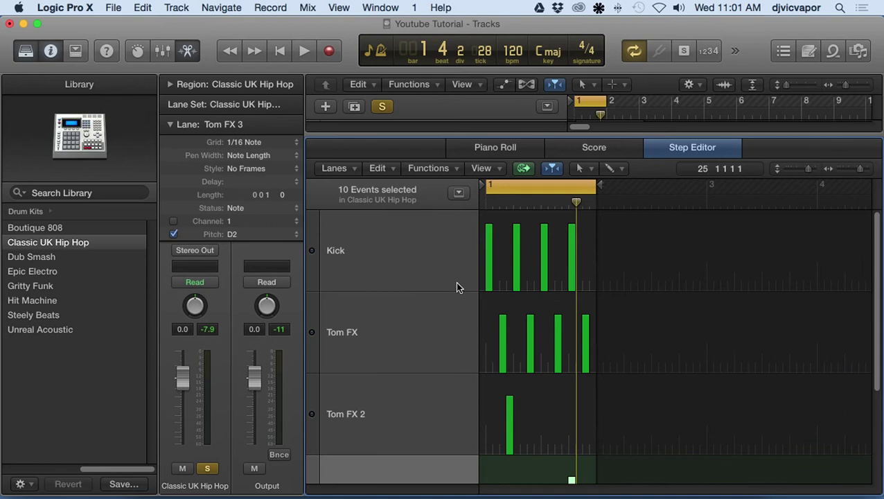
Step: Draw a rising 16th-note velocity ramp across Tom FX 2 up to bar 2 with the Pencil Tool
scroll(451, 331, "down", 2)
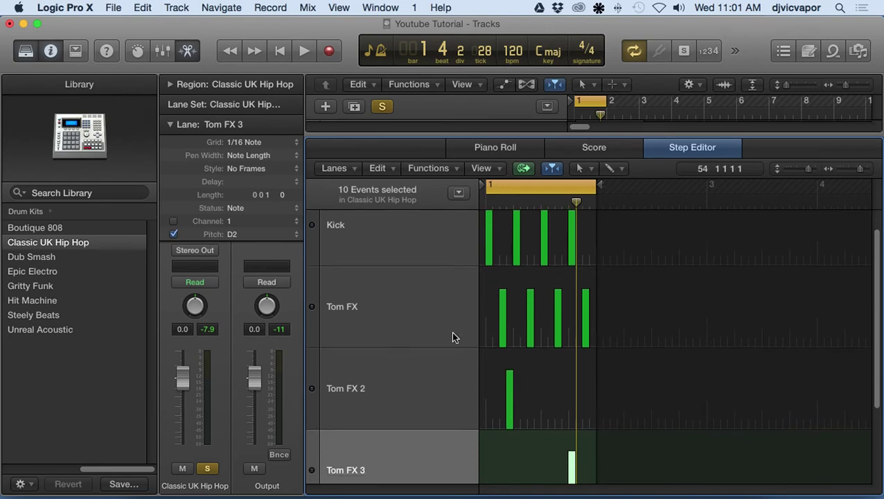
left_click(449, 342)
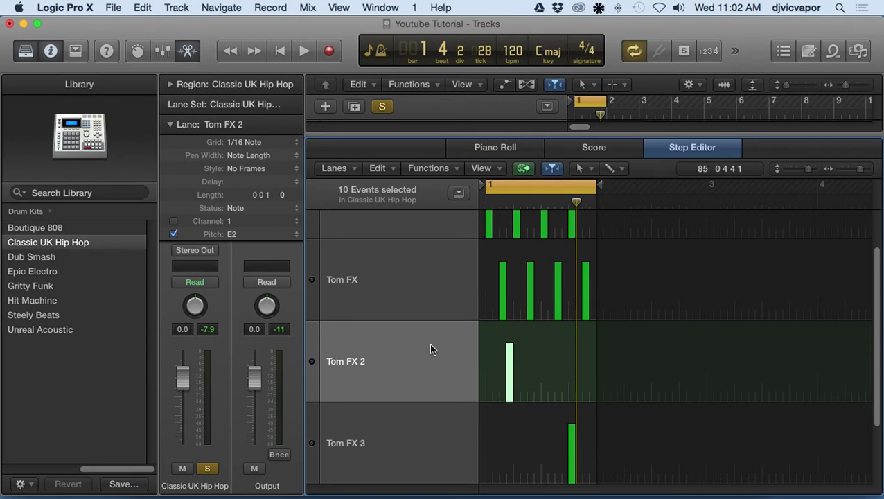
left_click(588, 171)
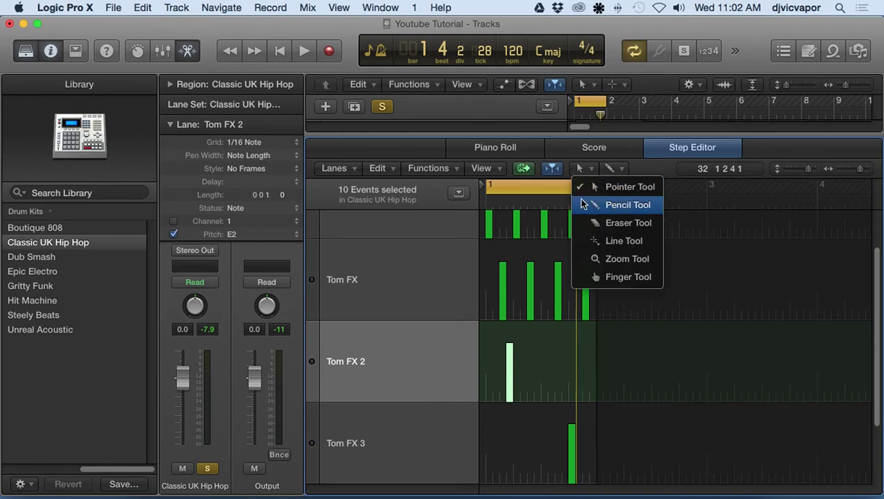
left_click(583, 204)
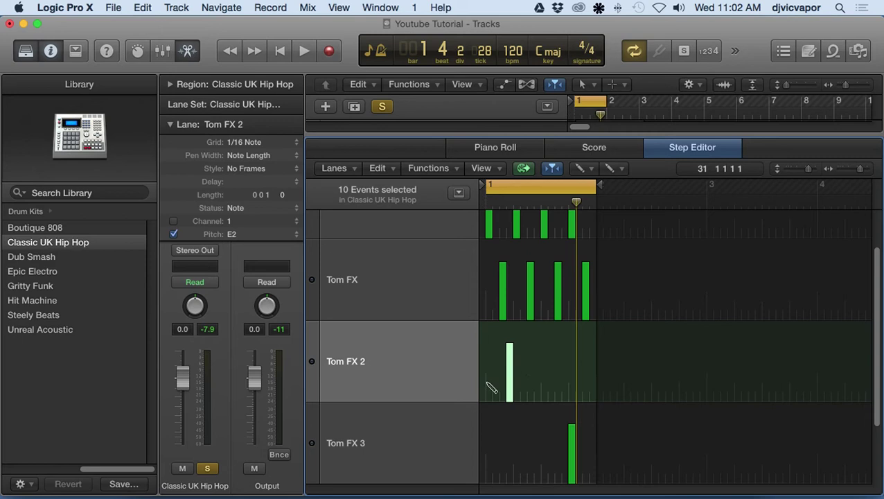
mouse_move(488, 394)
left_mouse_down()
mouse_move(535, 377)
mouse_move(591, 328)
mouse_move(483, 387)
mouse_move(499, 372)
mouse_move(548, 387)
mouse_move(574, 357)
mouse_move(568, 383)
mouse_move(591, 348)
mouse_move(486, 388)
mouse_move(494, 395)
mouse_move(482, 400)
mouse_move(496, 402)
mouse_move(592, 333)
left_mouse_up()
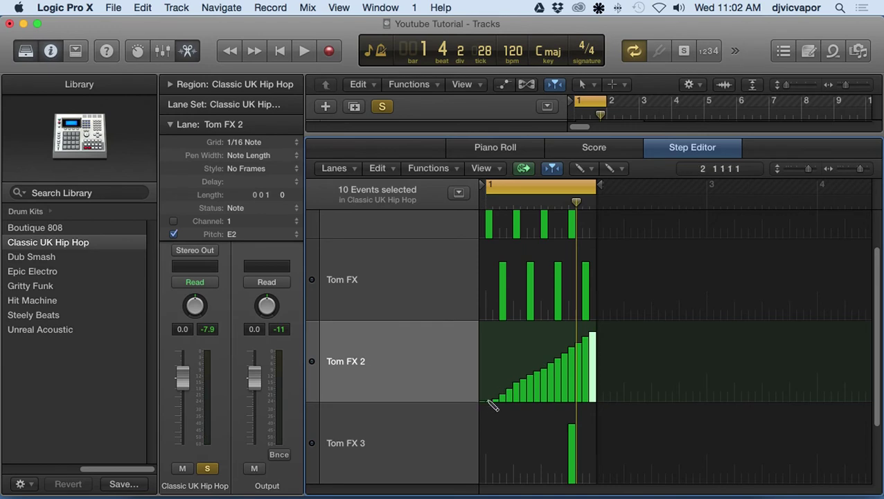
left_click(544, 374)
mouse_move(543, 374)
left_mouse_down()
mouse_move(601, 336)
mouse_move(593, 338)
left_mouse_up()
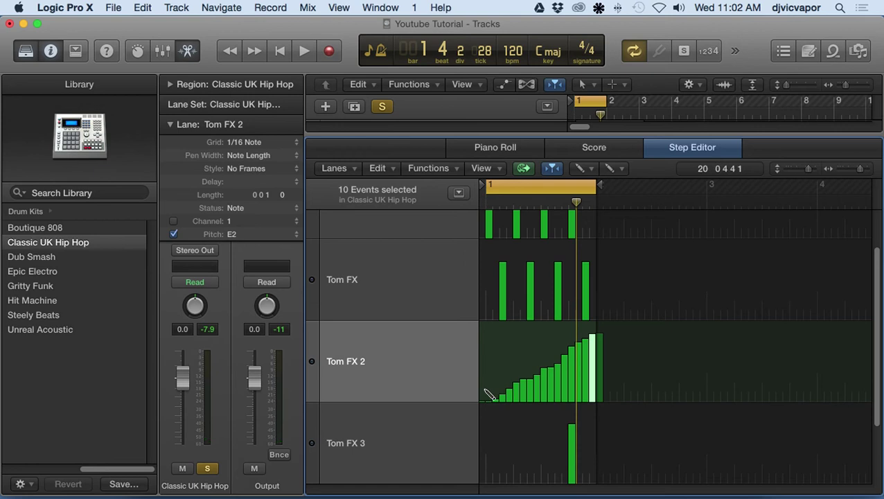
Step: Redraw the Tom FX 2 velocities as a straight Line Tool ramp from lowest to 112
left_click(619, 172)
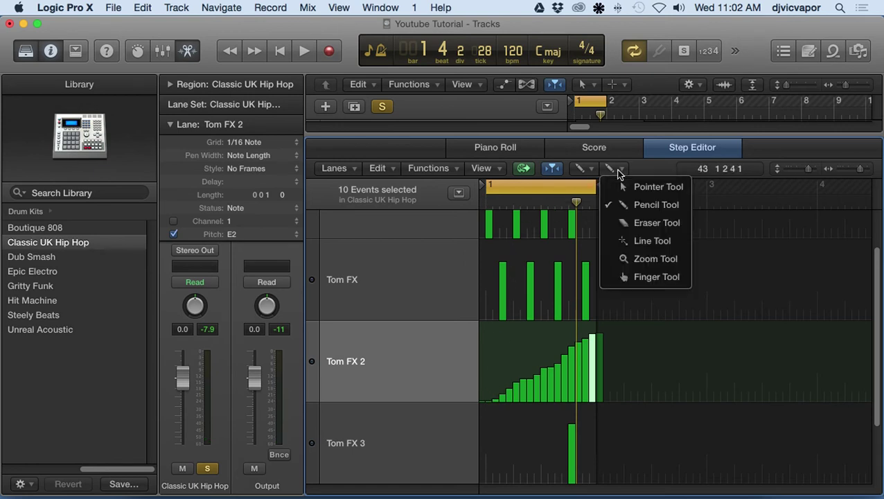
left_click(614, 246)
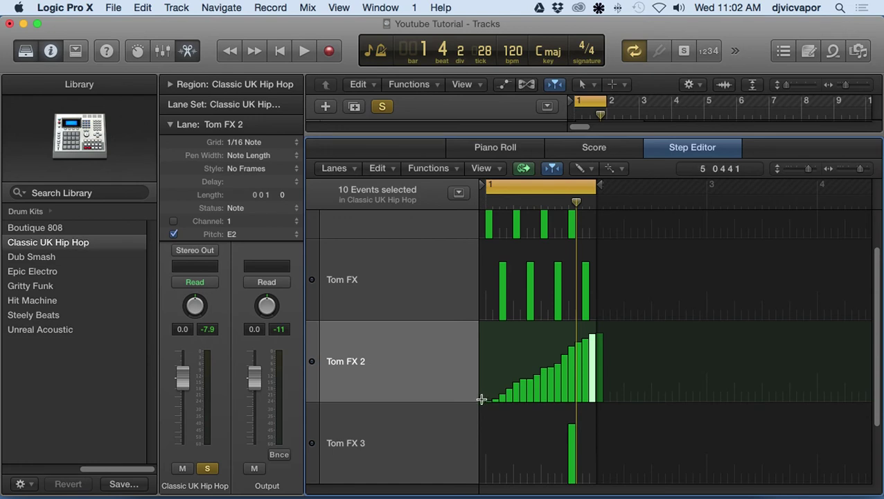
left_click(481, 400)
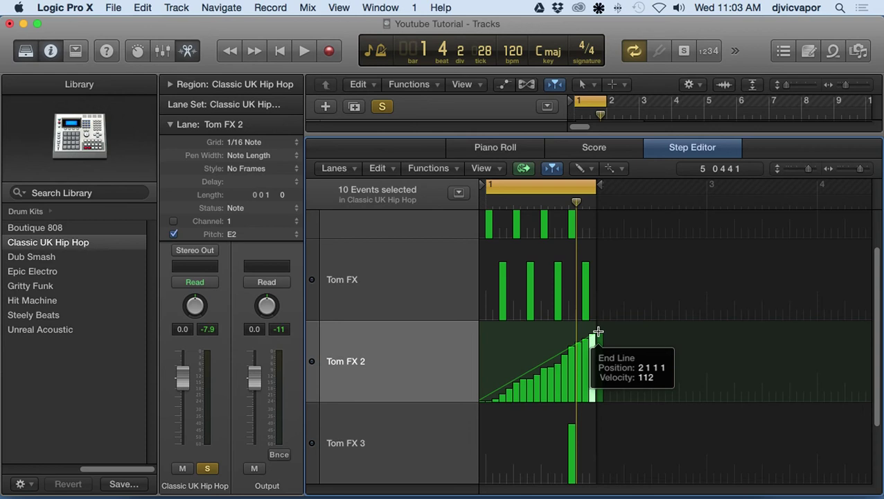
left_click(598, 333)
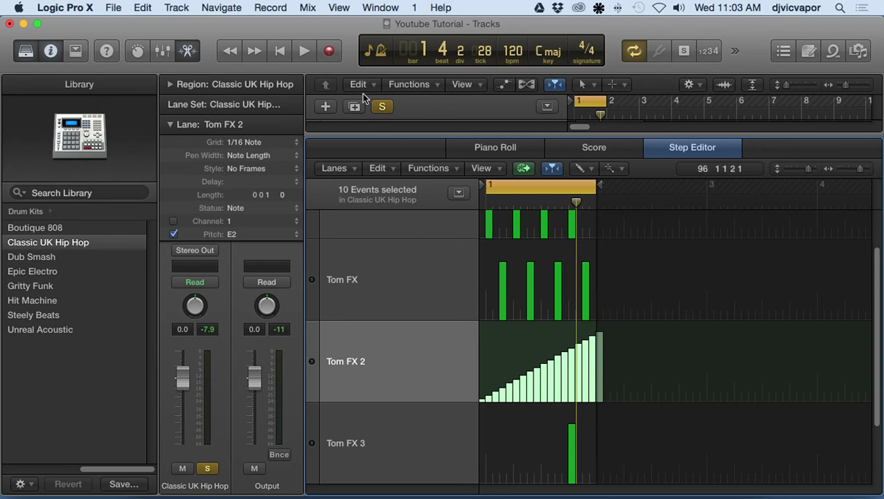
left_click(306, 52)
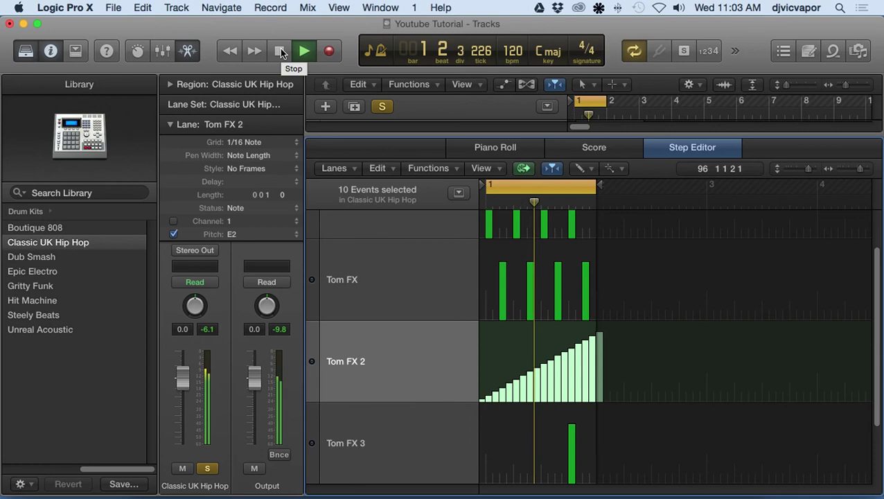
left_click(281, 52)
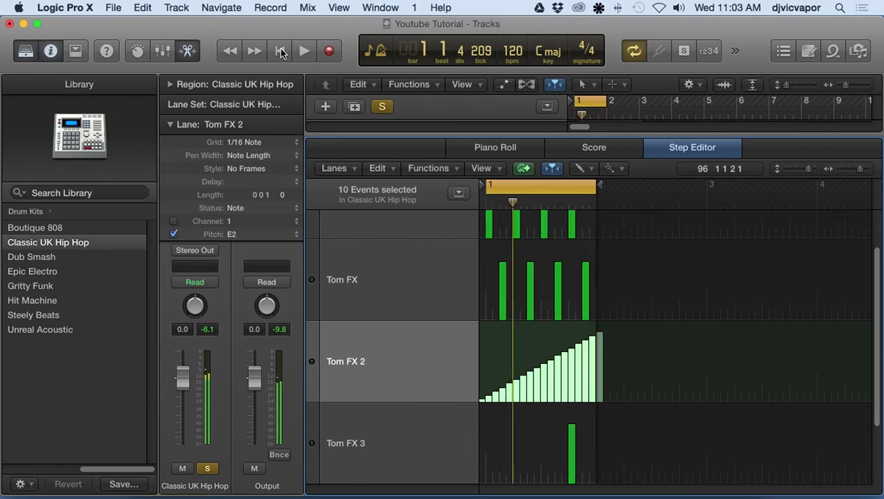
scroll(439, 295, "down", 3)
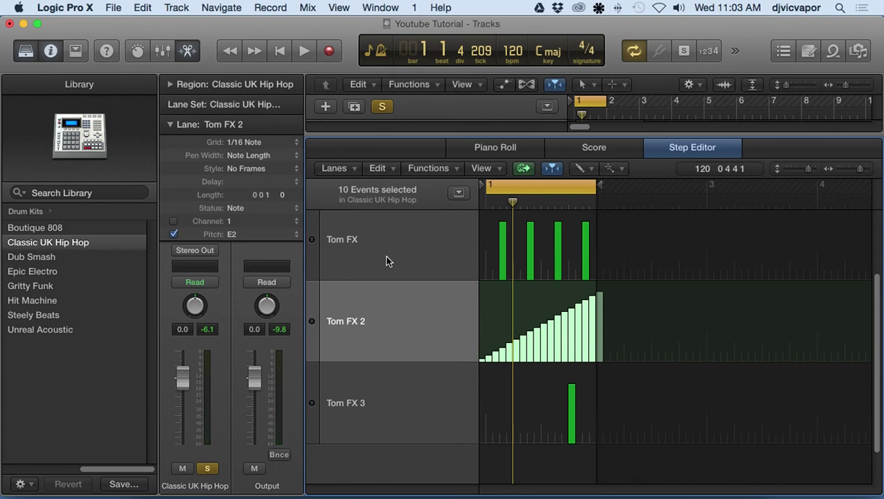
Step: Draw a rising velocity ramp over the second half of the Tom FX lane and start playback
scroll(457, 299, "up", 3)
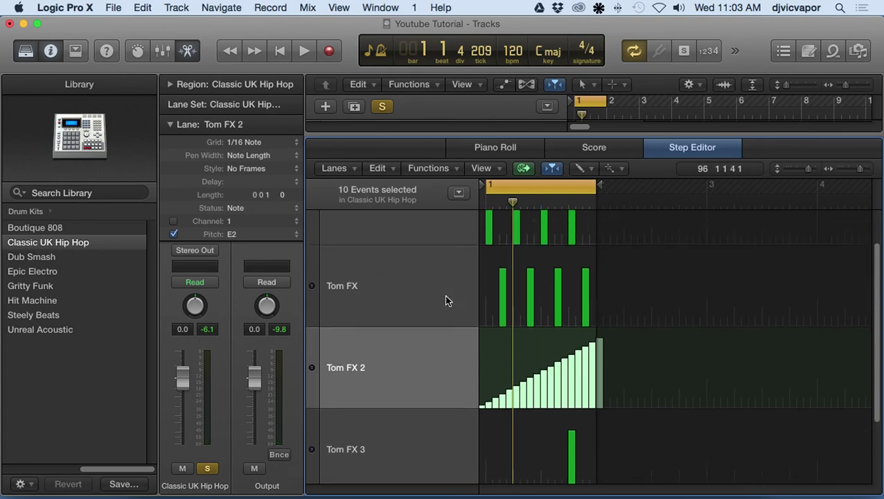
scroll(445, 300, "up", 3)
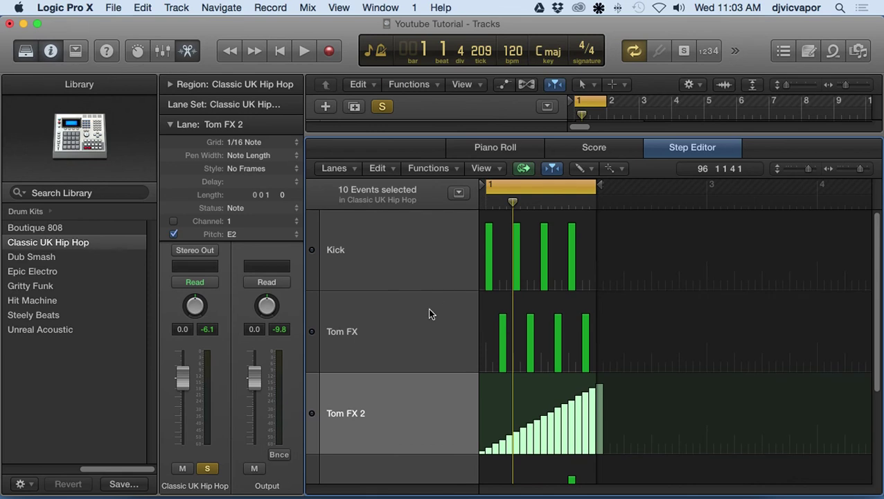
scroll(424, 300, "down", 3)
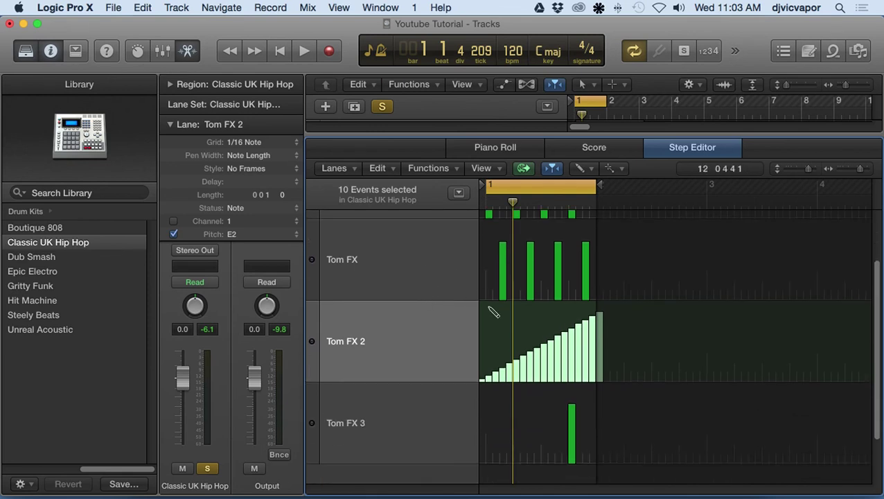
scroll(438, 304, "down", 2)
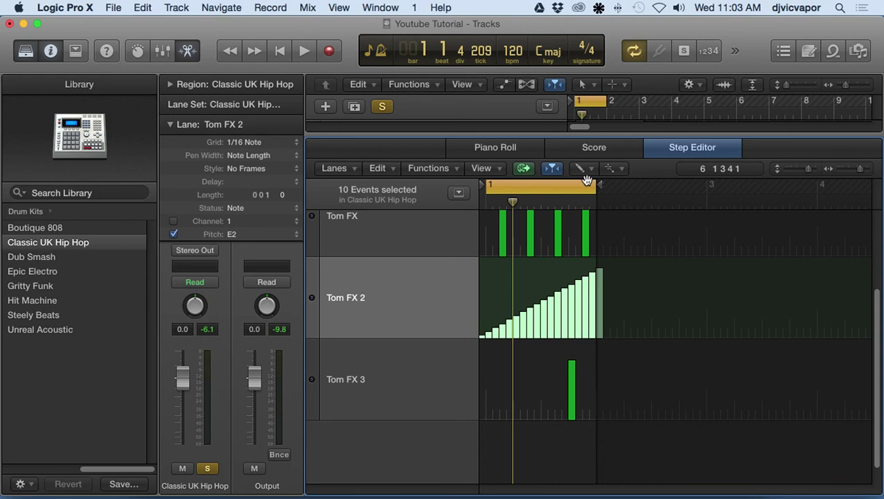
scroll(505, 315, "up", 1)
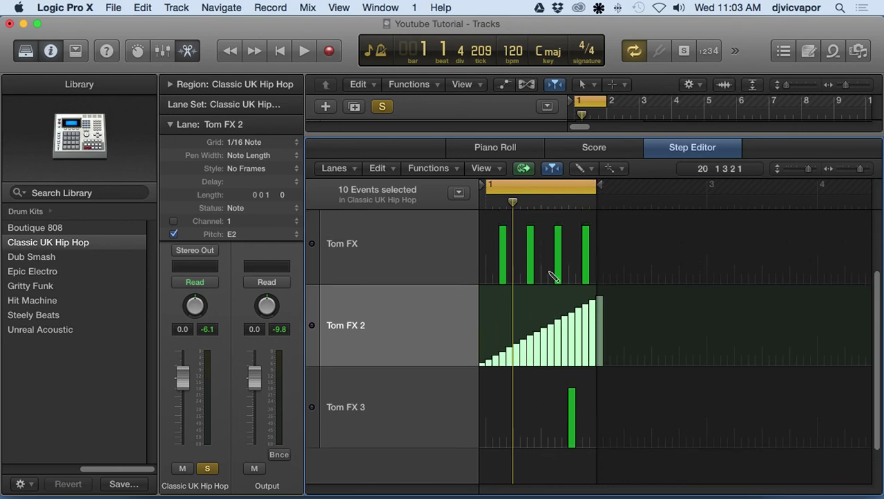
mouse_move(548, 278)
left_mouse_down()
mouse_move(572, 264)
mouse_move(593, 221)
left_mouse_up()
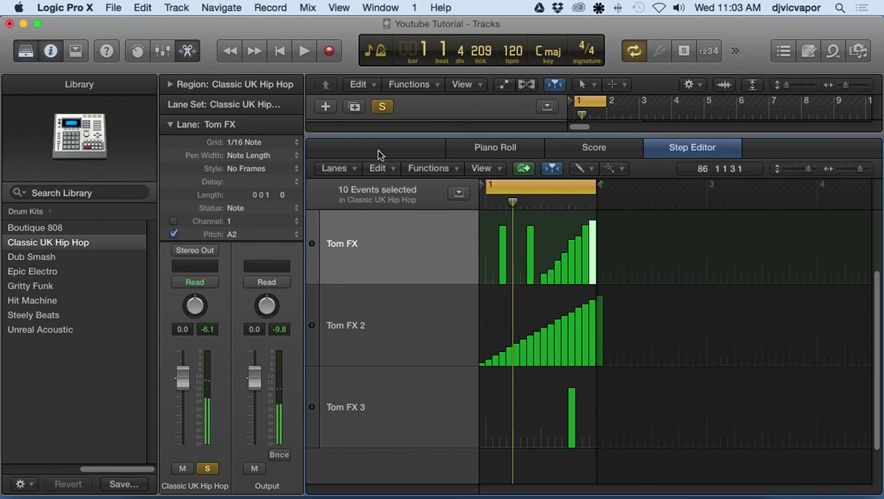
left_click(305, 50)
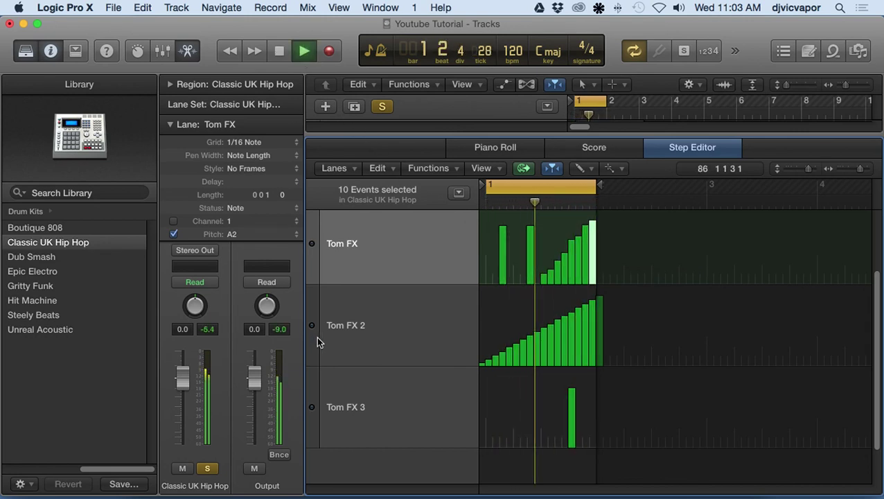
Step: Stop playback with the playhead back at the region start, then review the lanes
scroll(399, 335, "up", 3)
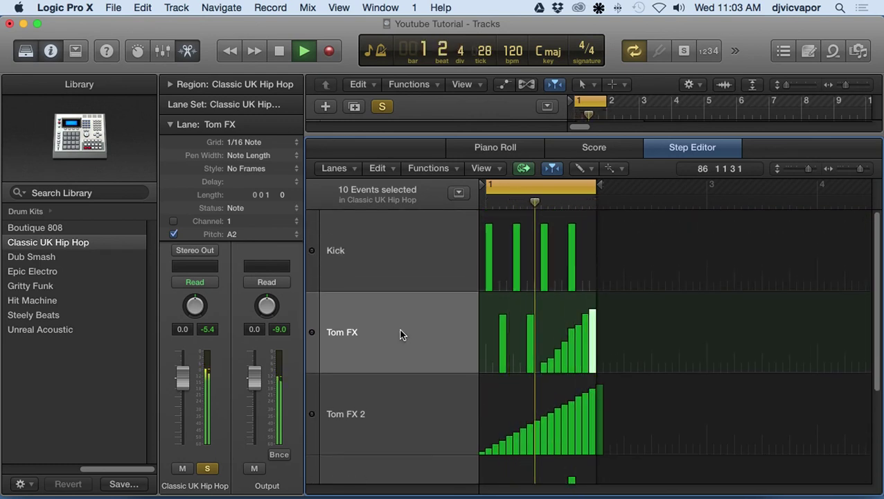
left_click(280, 52)
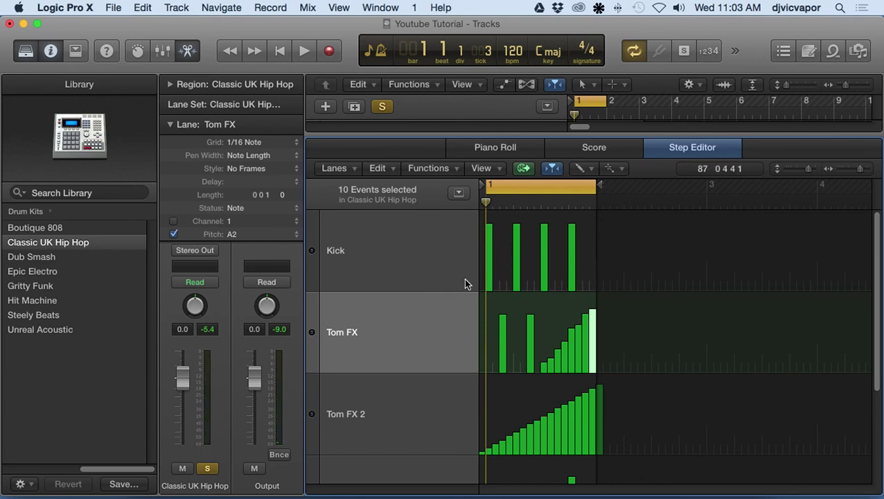
scroll(419, 291, "down", 5)
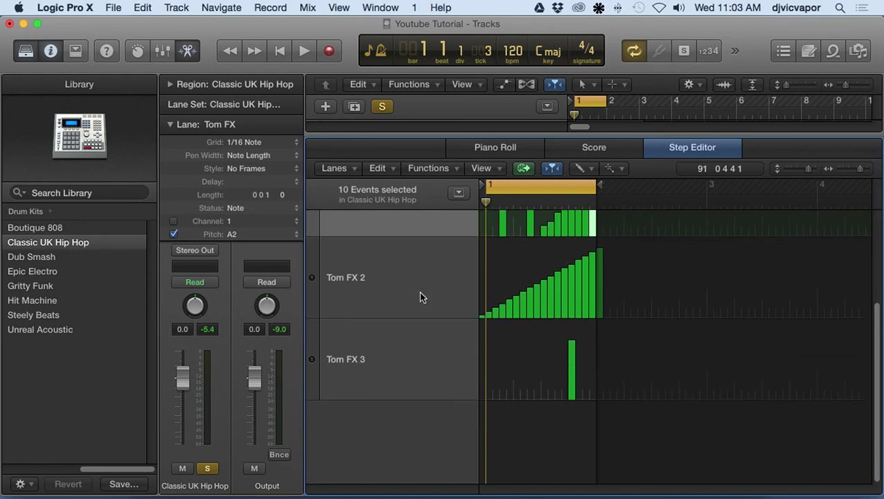
scroll(423, 337, "up", 5)
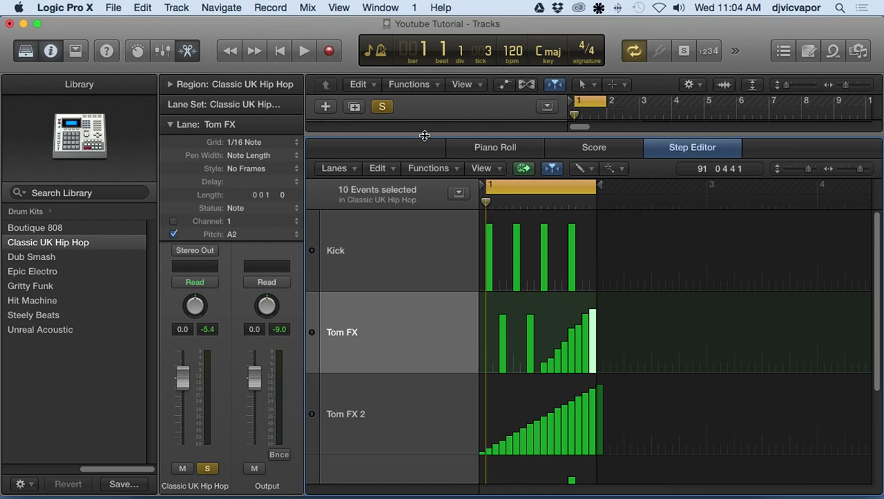
Step: Drag the Tracks/Step Editor divider down to show the track list, including Classic UK Hip Hop
left_click_drag(425, 135, 426, 250)
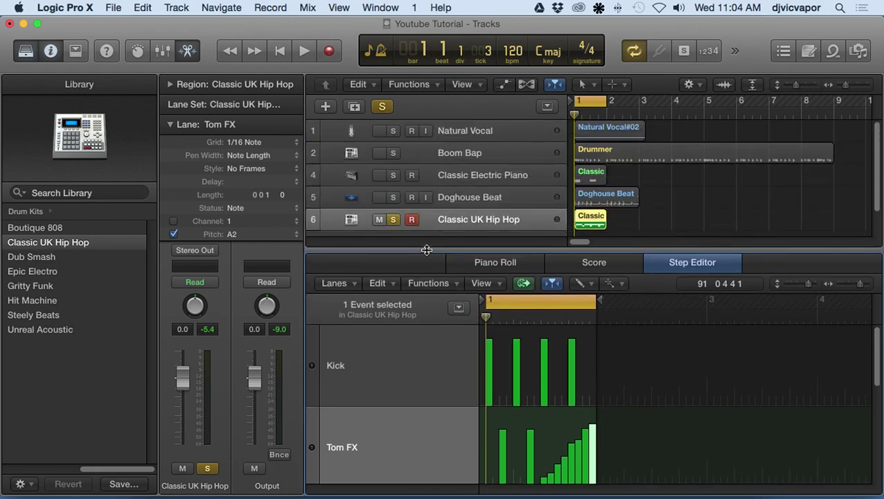